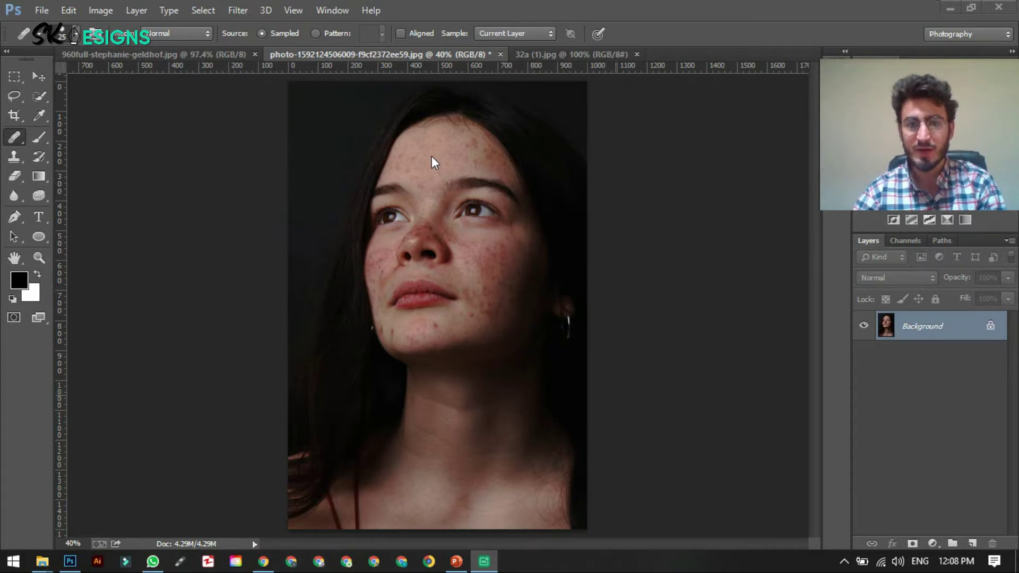
Switch to the Spot Healing Brush and set its brush size to 36 px.
{"action": "right_click", "coordinate": [14, 137]}
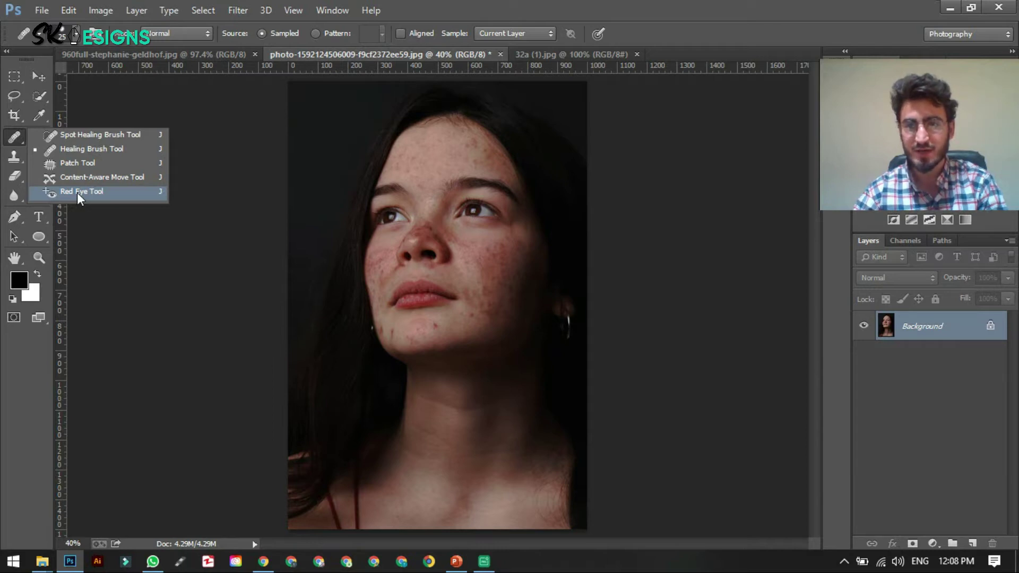
{"action": "left_click", "coordinate": [99, 134]}
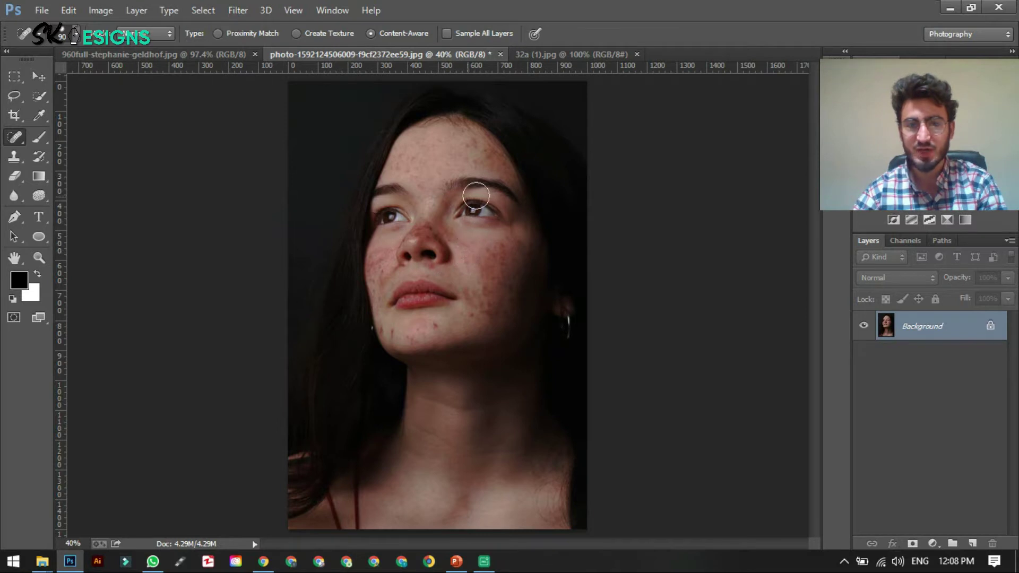
{"action": "right_click", "coordinate": [413, 182]}
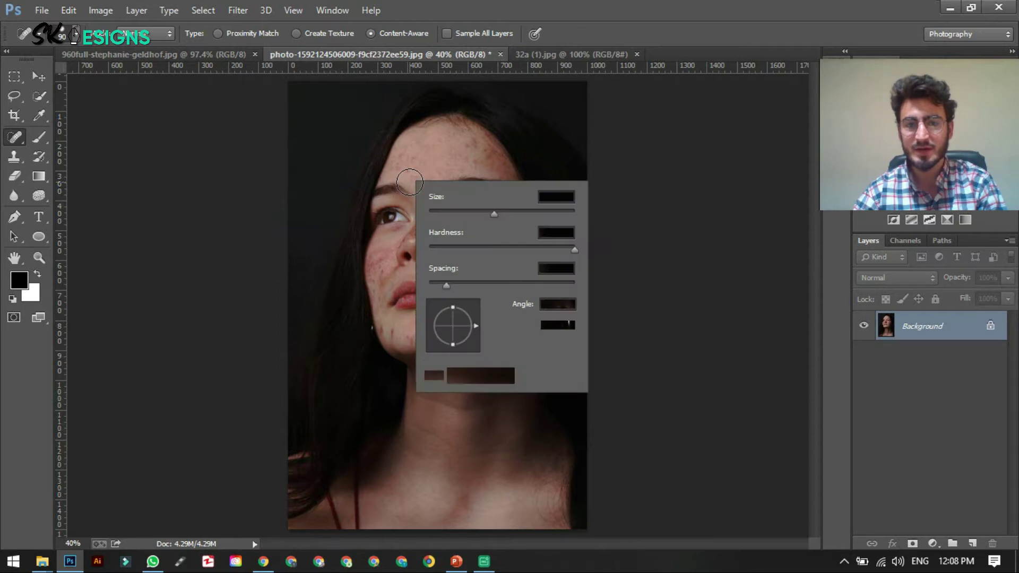
{"action": "left_click_drag", "start_coordinate": [495, 211], "coordinate": [450, 214]}
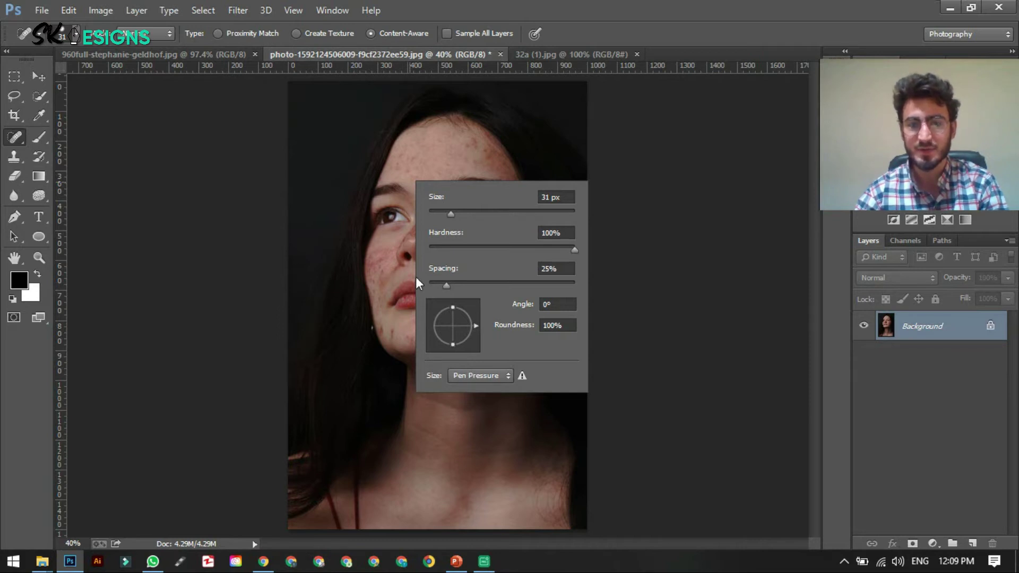
{"action": "left_click_drag", "start_coordinate": [450, 219], "coordinate": [449, 216]}
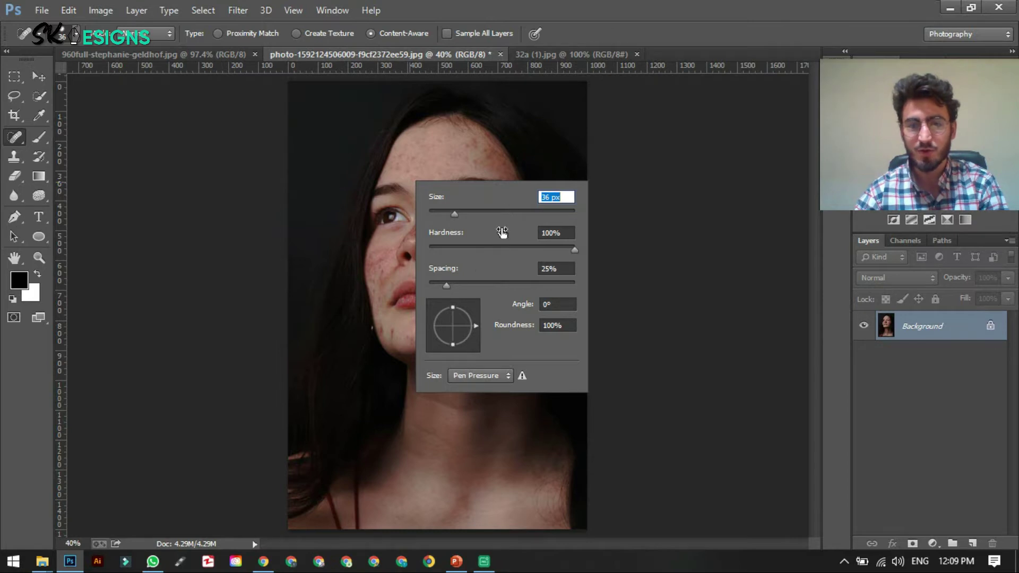
{"action": "left_click", "coordinate": [482, 161]}
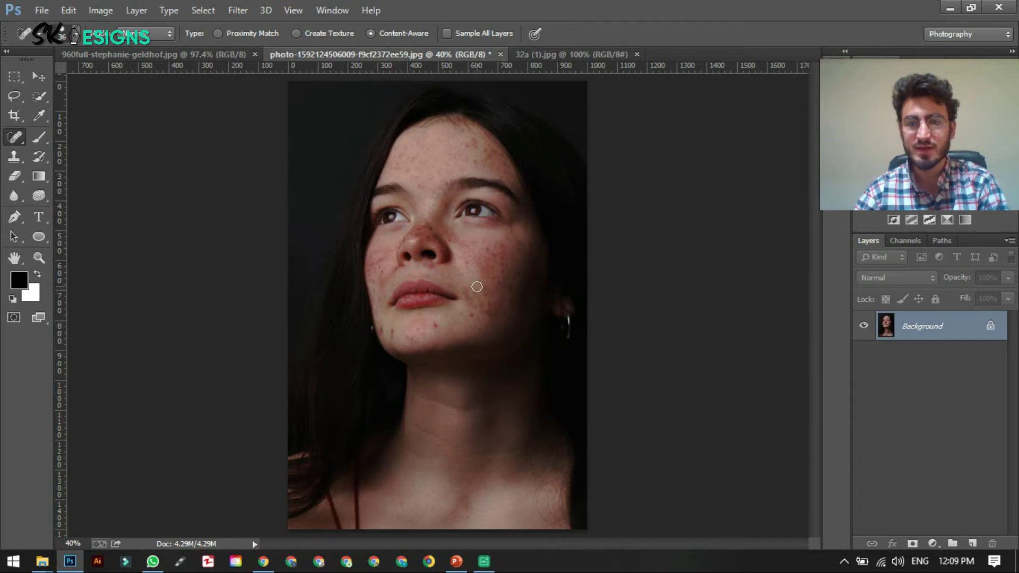
Heal the dark spot on the chin and the blemishes on the lower shaded cheek near the mouth corner.
{"action": "scroll", "coordinate": [441, 320], "scroll_direction": "up", "scroll_amount": 1}
{"action": "scroll", "coordinate": [441, 321], "scroll_direction": "up", "scroll_amount": 3}
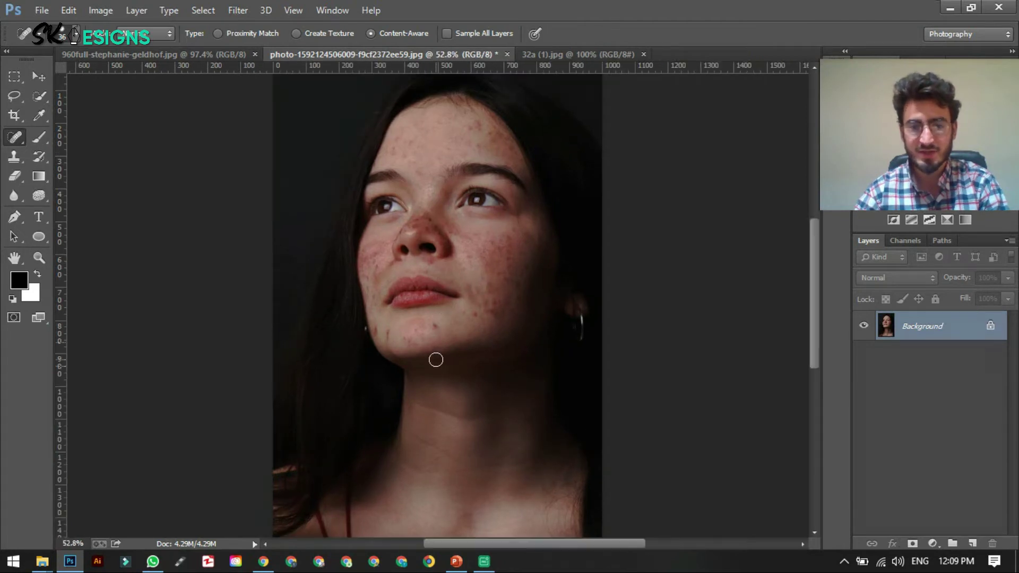
{"action": "scroll", "coordinate": [433, 371], "scroll_direction": "up", "scroll_amount": 2}
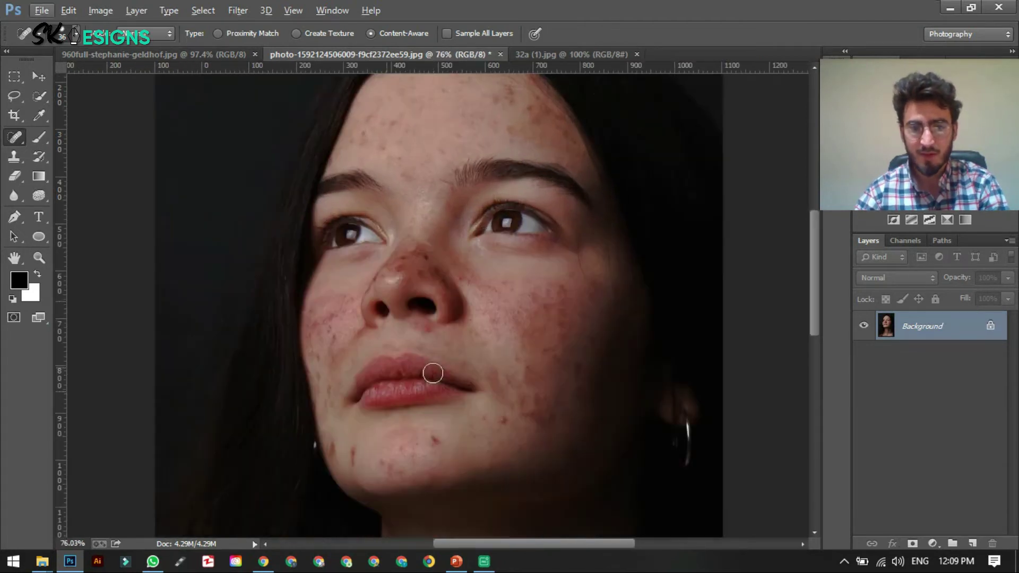
{"action": "scroll", "coordinate": [413, 448], "scroll_direction": "down", "scroll_amount": 1}
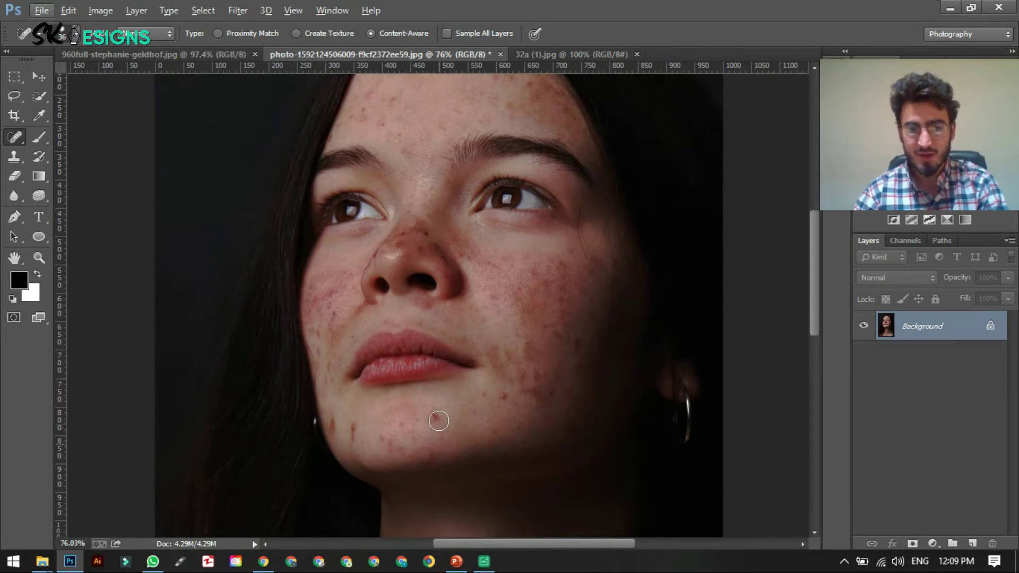
{"action": "scroll", "coordinate": [421, 405], "scroll_direction": "up", "scroll_amount": 1}
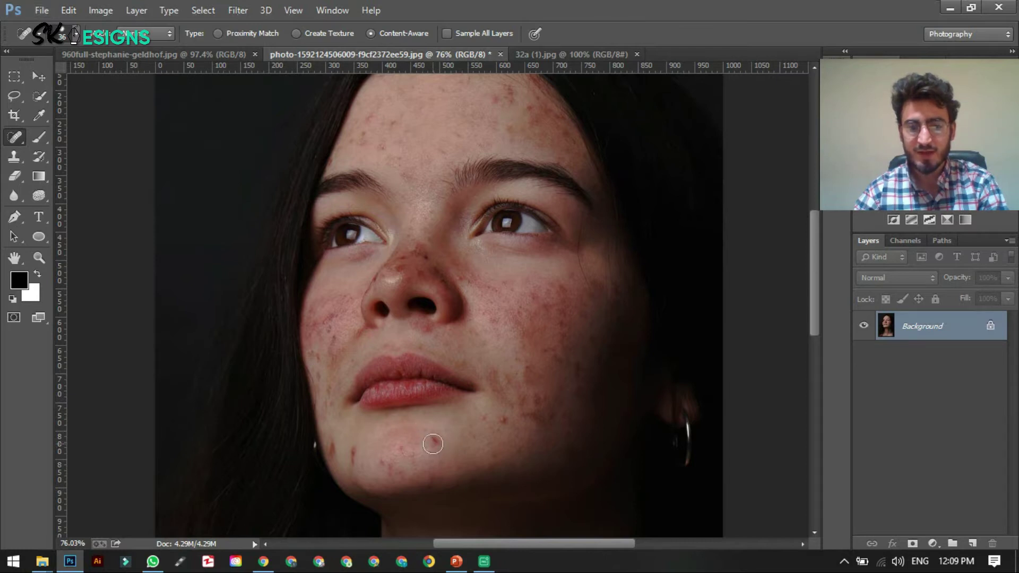
{"action": "scroll", "coordinate": [415, 447], "scroll_direction": "up", "scroll_amount": 1}
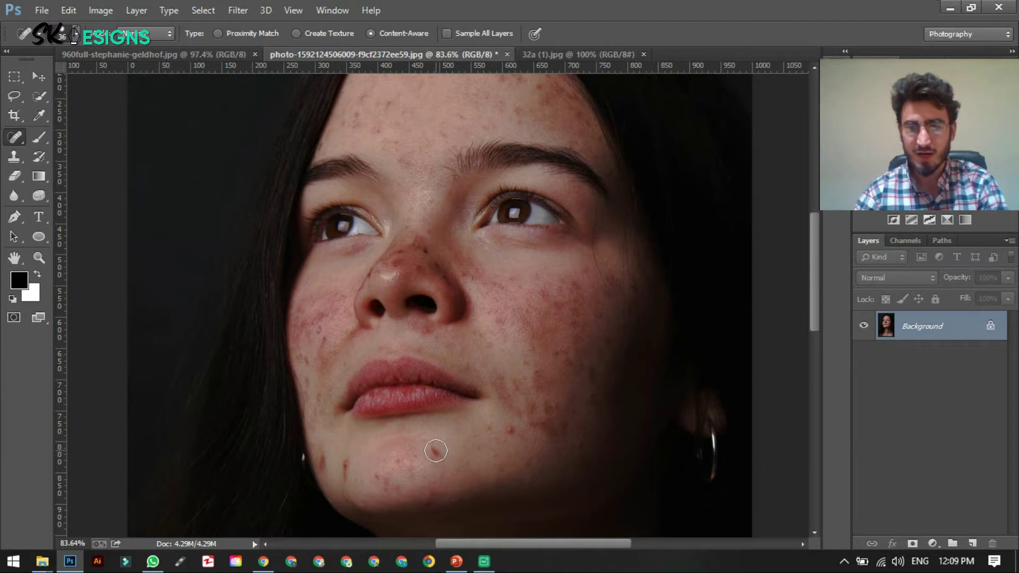
{"action": "left_click", "coordinate": [436, 451]}
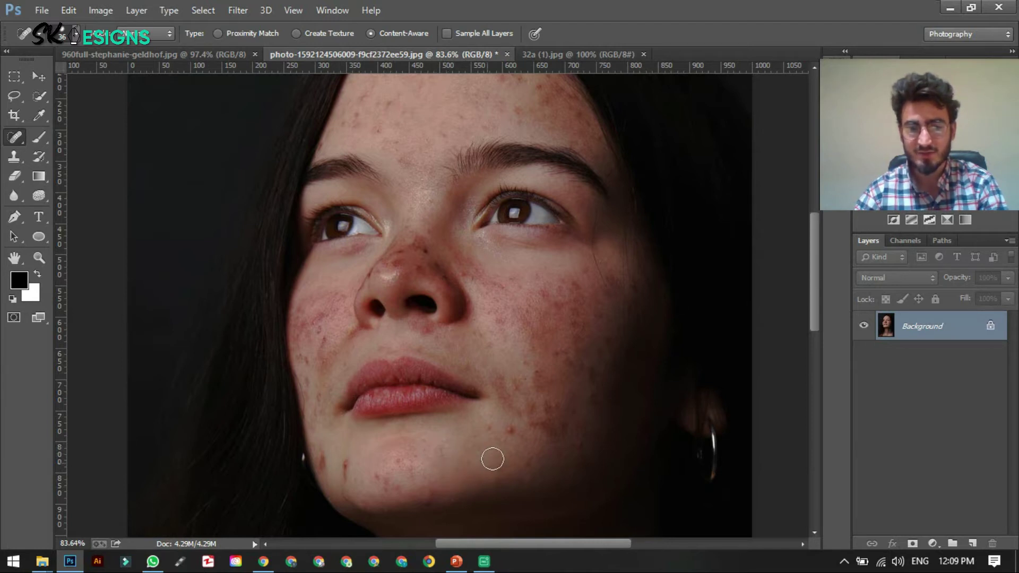
{"action": "left_click", "coordinate": [510, 437]}
{"action": "left_click", "coordinate": [536, 424]}
{"action": "left_click", "coordinate": [541, 417]}
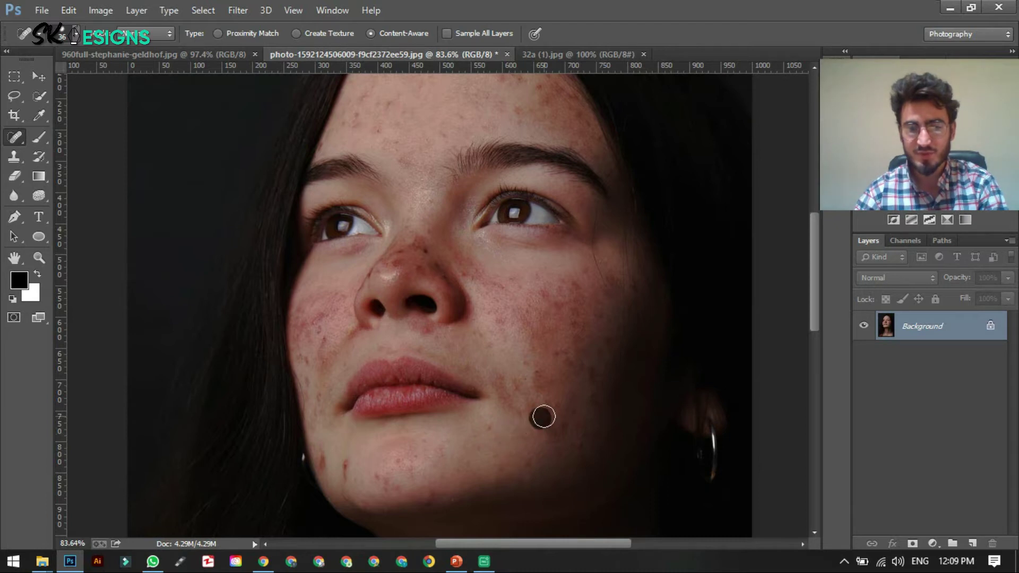
{"action": "left_click", "coordinate": [482, 436]}
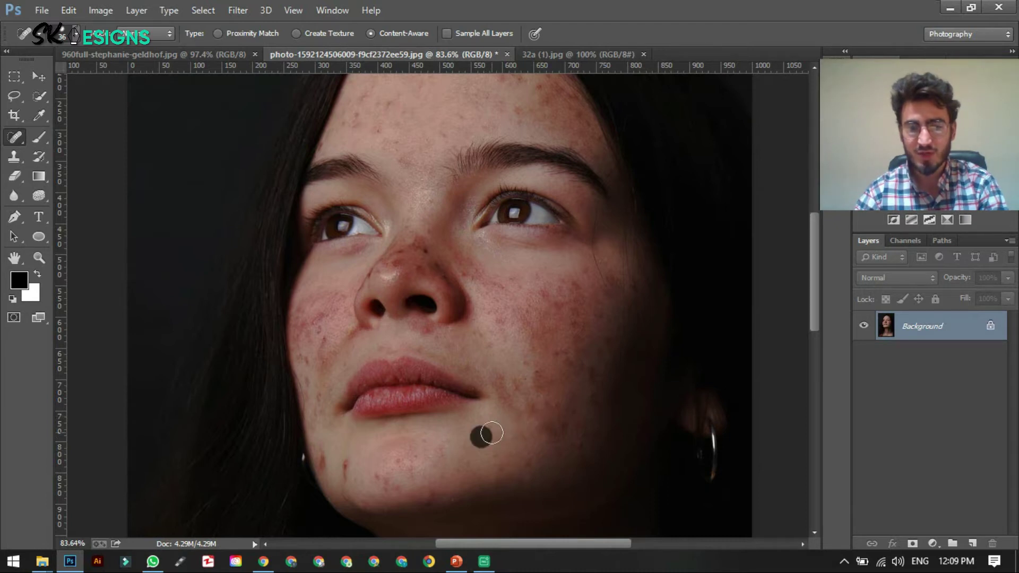
Heal the dark marks and red spots along the jaw and the lower chin.
{"action": "left_click", "coordinate": [327, 463]}
{"action": "left_click", "coordinate": [346, 466]}
{"action": "left_click", "coordinate": [382, 471]}
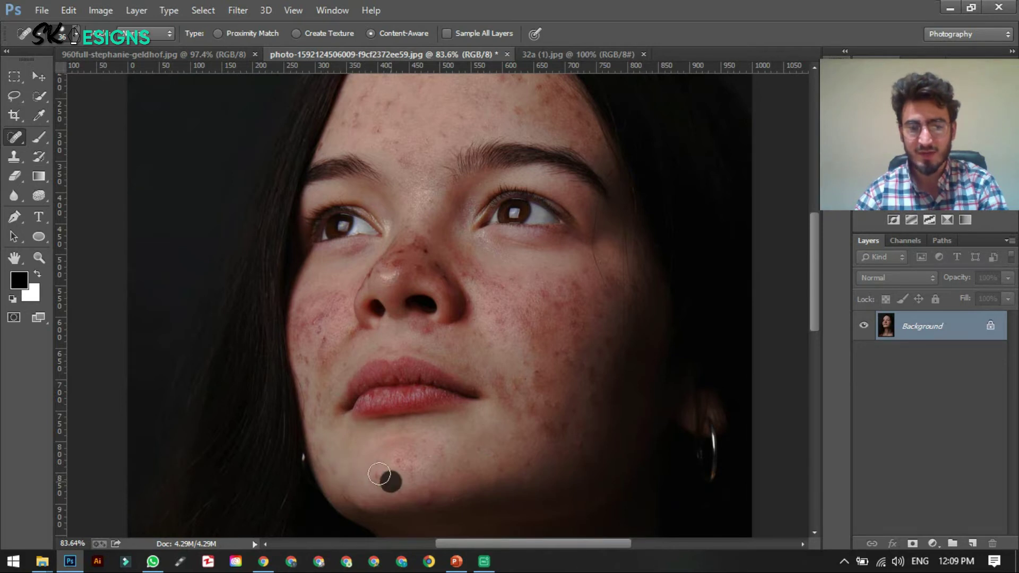
{"action": "left_click", "coordinate": [392, 464]}
{"action": "left_click", "coordinate": [424, 494]}
{"action": "left_click", "coordinate": [488, 466]}
Remove the blemishes between the mouth corner and the middle of the shaded cheek.
{"action": "left_click", "coordinate": [500, 392]}
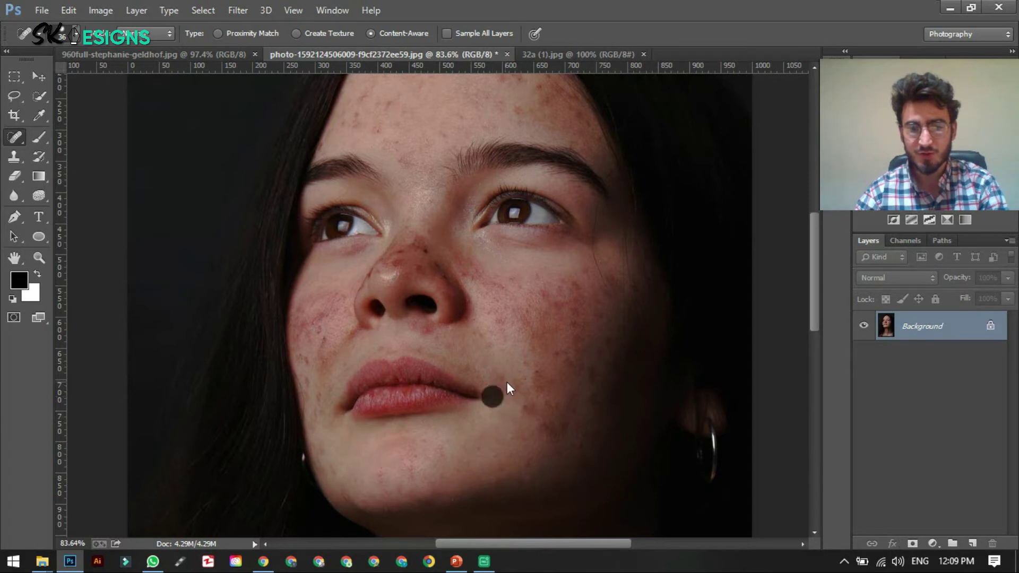
{"action": "left_click", "coordinate": [527, 406]}
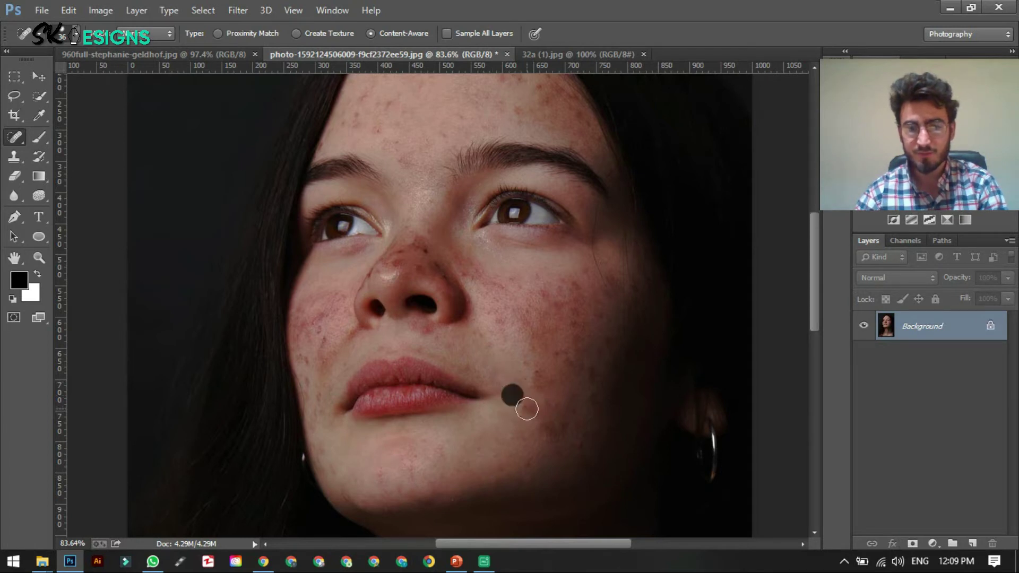
{"action": "left_click", "coordinate": [535, 388]}
{"action": "left_click_drag", "start_coordinate": [560, 378], "coordinate": [540, 416]}
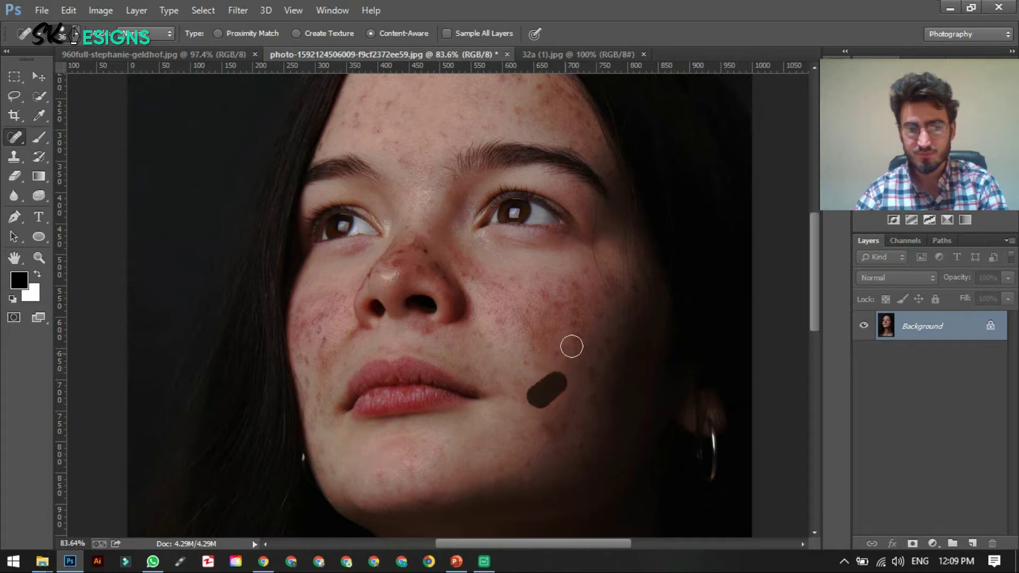
{"action": "left_click_drag", "start_coordinate": [527, 397], "coordinate": [572, 373]}
Heal the remaining dark spots on the outer shaded cheek and the skin between the nostril and upper lip.
{"action": "left_click", "coordinate": [575, 369]}
{"action": "left_click", "coordinate": [571, 346]}
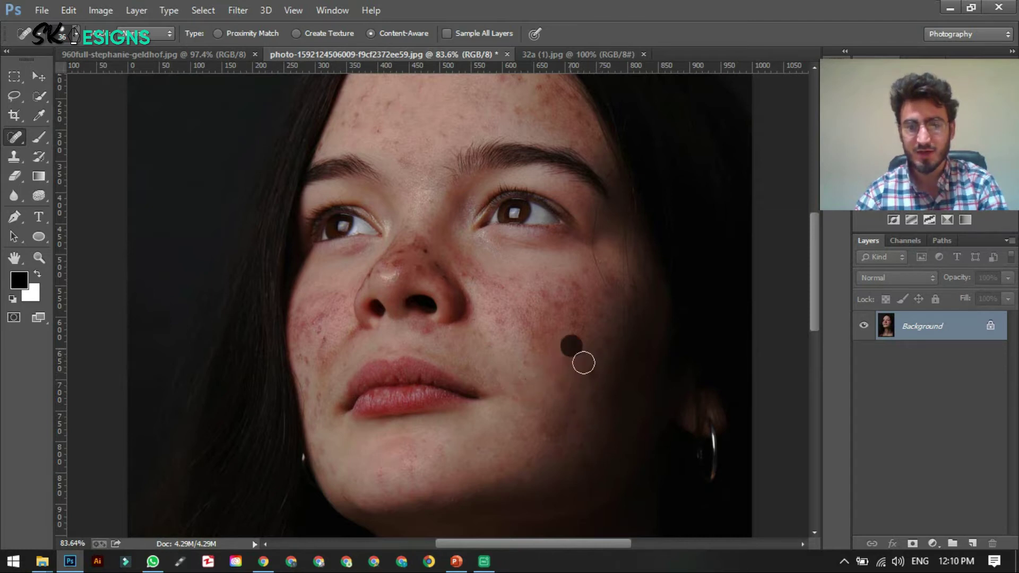
{"action": "left_click", "coordinate": [584, 365]}
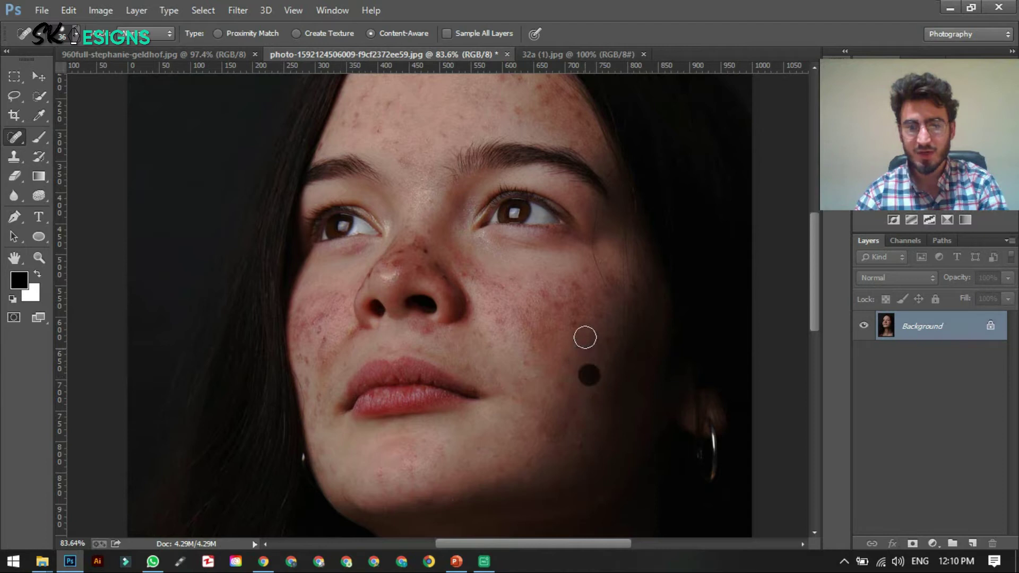
{"action": "left_click", "coordinate": [593, 364]}
{"action": "left_click", "coordinate": [599, 357]}
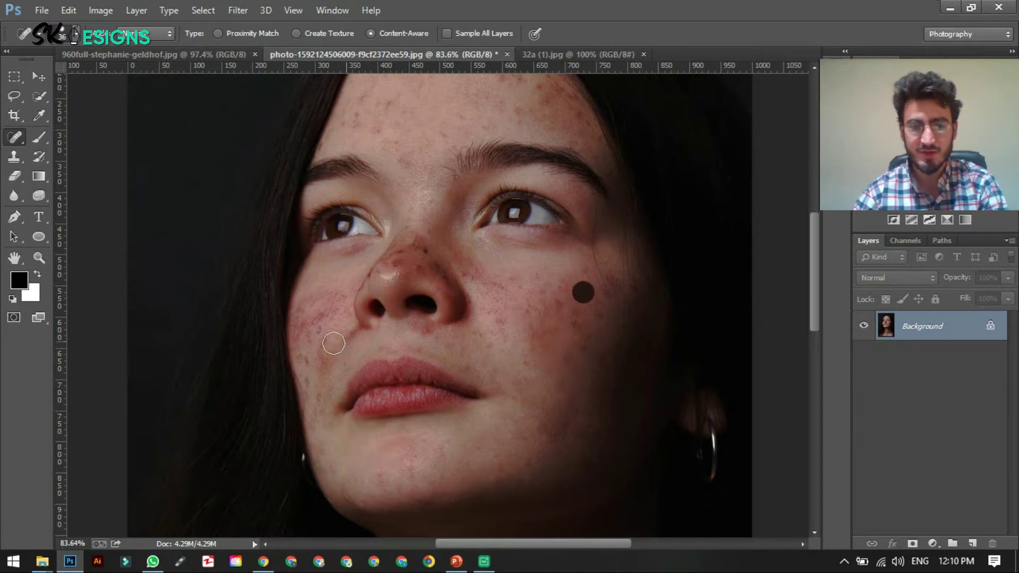
{"action": "mouse_move", "coordinate": [448, 337]}
{"action": "left_mouse_down"}
{"action": "mouse_move", "coordinate": [486, 347]}
{"action": "mouse_move", "coordinate": [477, 367]}
{"action": "mouse_move", "coordinate": [359, 381]}
{"action": "mouse_move", "coordinate": [469, 362]}
{"action": "left_mouse_up"}
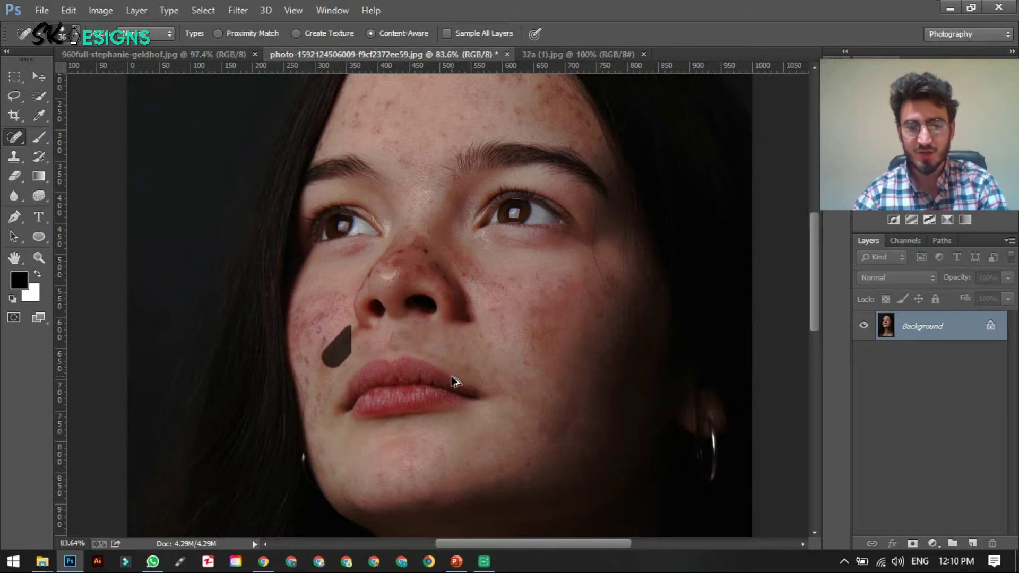
Spot-heal the blemishes on the lit cheek beside the nose and down toward the mouth corner.
{"action": "key", "text": "z"}
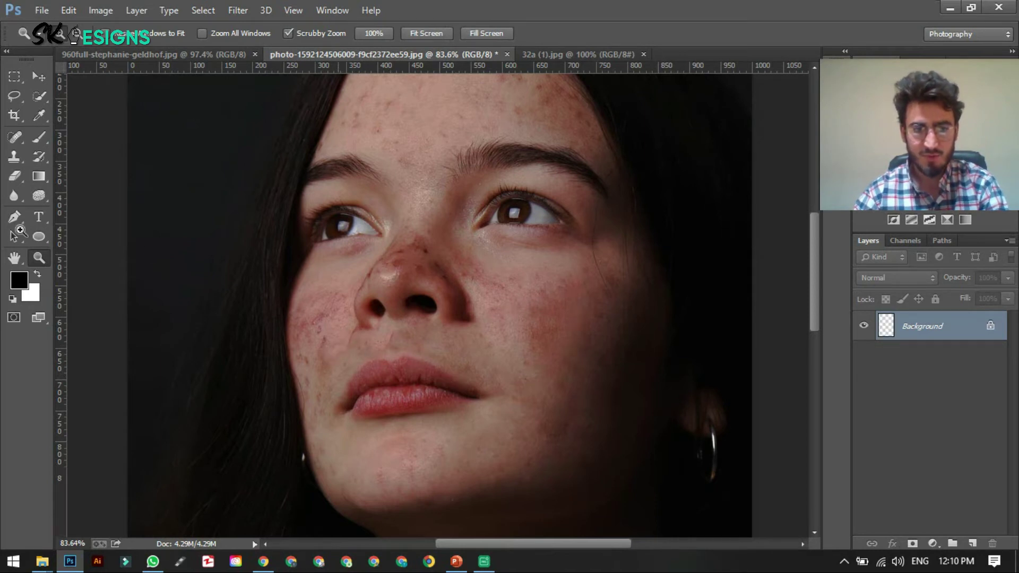
{"action": "key", "text": "j"}
{"action": "left_click", "coordinate": [330, 327]}
{"action": "left_click", "coordinate": [376, 342]}
{"action": "left_click", "coordinate": [348, 341]}
{"action": "left_click", "coordinate": [319, 345]}
{"action": "left_click", "coordinate": [316, 398]}
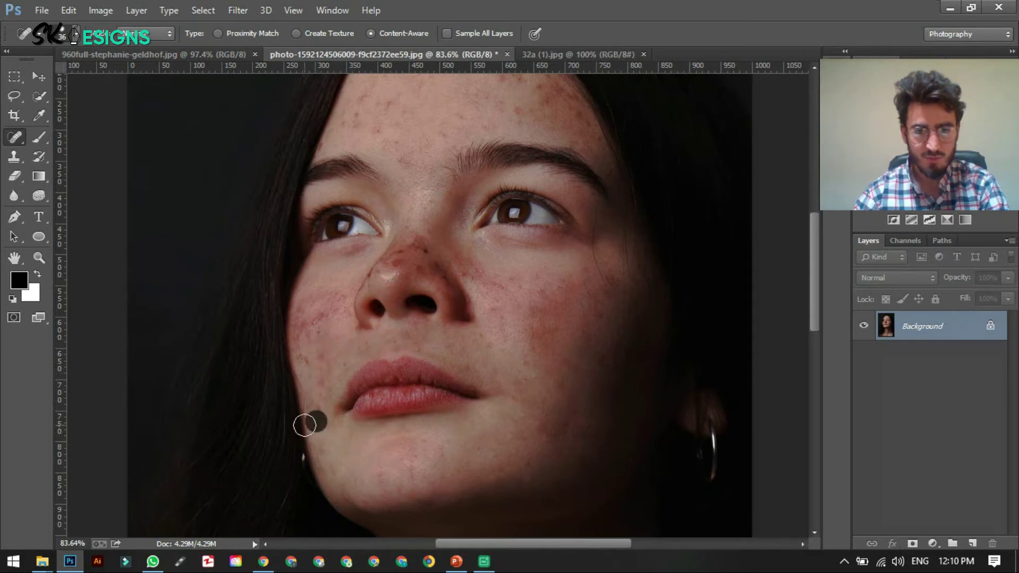
Clear the redness and remaining spots on the outer lit cheek, beside the nostril and on the chin.
{"action": "left_click", "coordinate": [319, 316]}
{"action": "left_click", "coordinate": [339, 311]}
{"action": "left_click_drag", "start_coordinate": [308, 332], "coordinate": [316, 364]}
{"action": "left_click", "coordinate": [309, 402]}
{"action": "left_click", "coordinate": [319, 381]}
{"action": "left_click", "coordinate": [358, 341]}
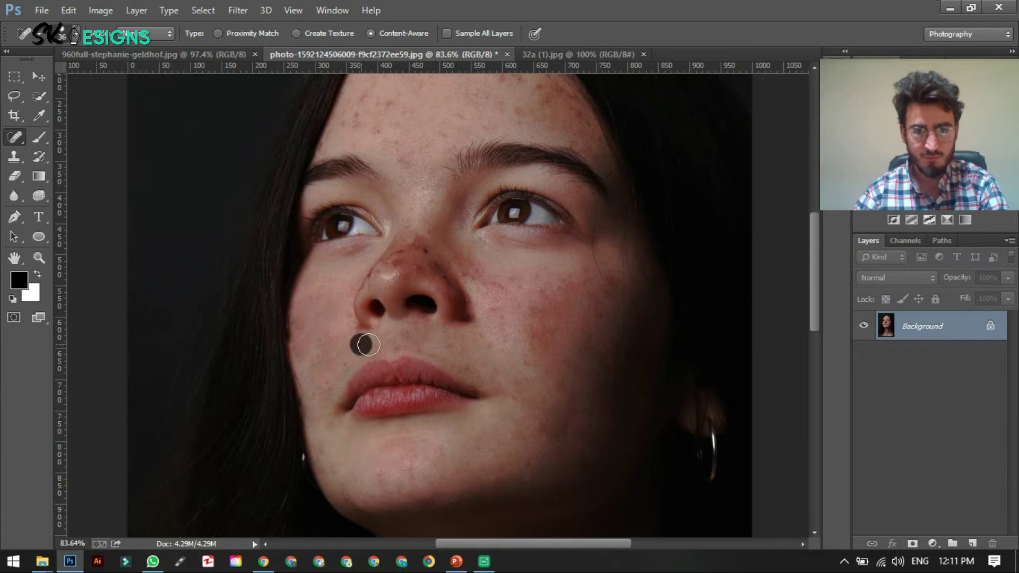
{"action": "left_click", "coordinate": [413, 471]}
{"action": "left_click", "coordinate": [381, 478]}
Heal the dark spots across the nose tip and bridge and the marks along the nose's lit edge.
{"action": "scroll", "coordinate": [440, 277], "scroll_direction": "up", "scroll_amount": 3}
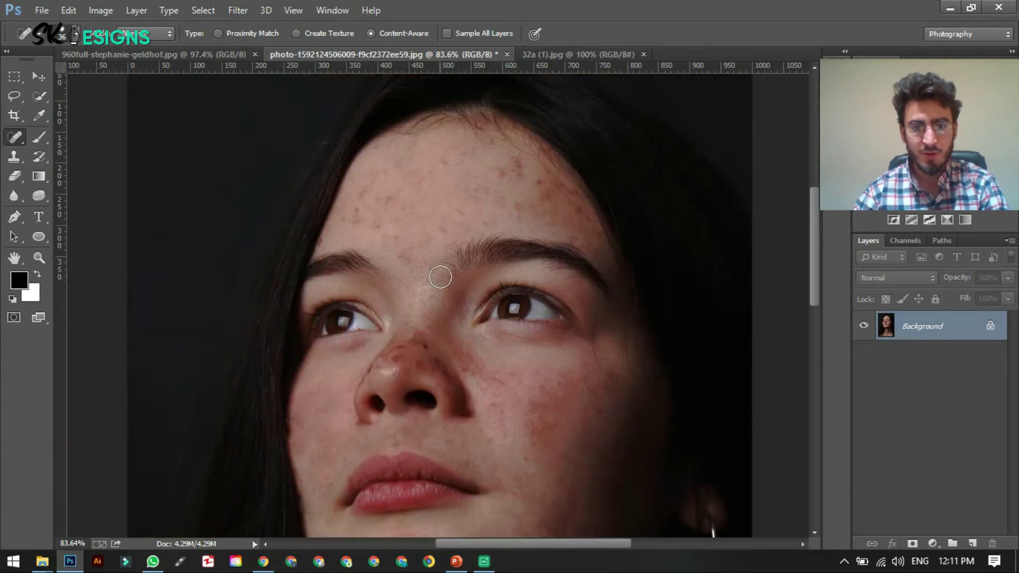
{"action": "scroll", "coordinate": [412, 346], "scroll_direction": "up", "scroll_amount": 3}
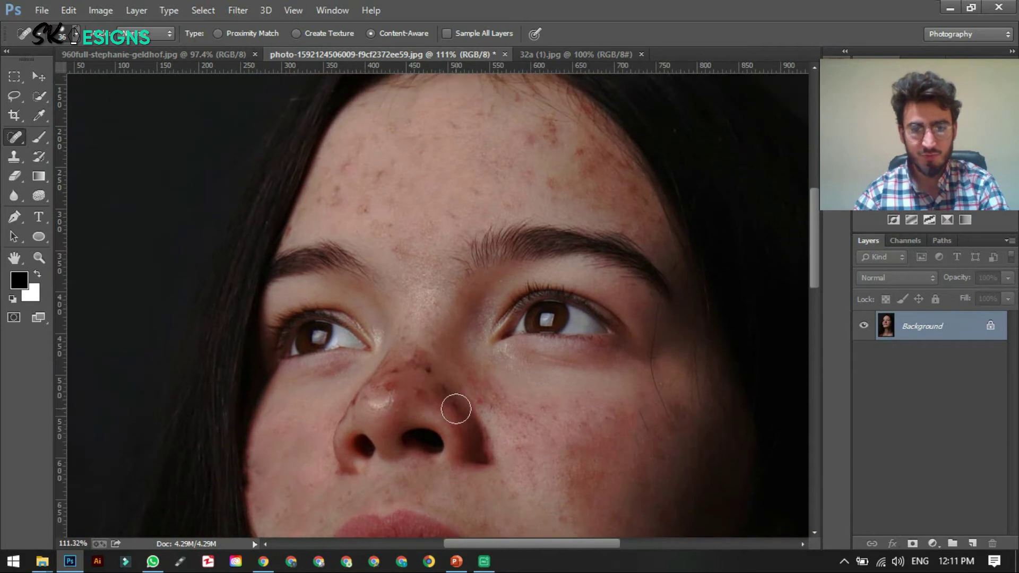
{"action": "scroll", "coordinate": [457, 405], "scroll_direction": "down", "scroll_amount": 2}
{"action": "mouse_move", "coordinate": [398, 348]}
{"action": "left_mouse_down"}
{"action": "mouse_move", "coordinate": [421, 321]}
{"action": "mouse_move", "coordinate": [423, 336]}
{"action": "left_mouse_up"}
{"action": "left_click_drag", "start_coordinate": [416, 342], "coordinate": [454, 361]}
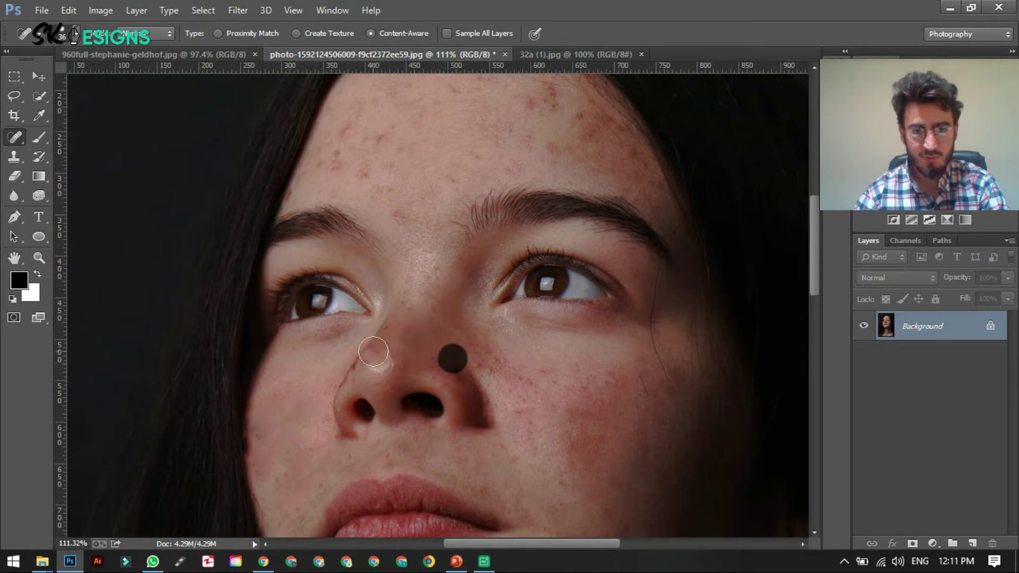
{"action": "left_click", "coordinate": [373, 351]}
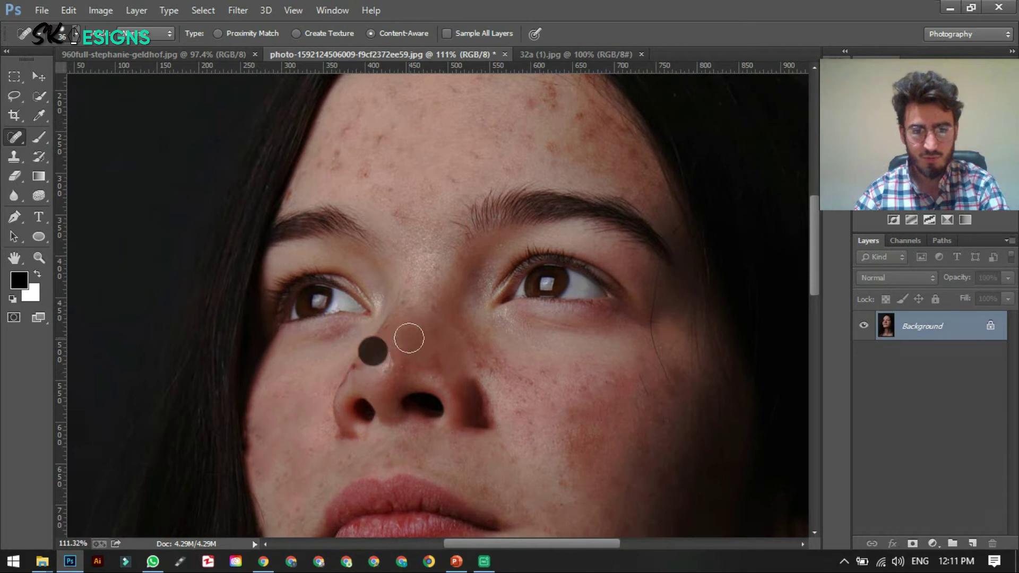
{"action": "left_click", "coordinate": [348, 374]}
{"action": "left_click_drag", "start_coordinate": [338, 396], "coordinate": [336, 380]}
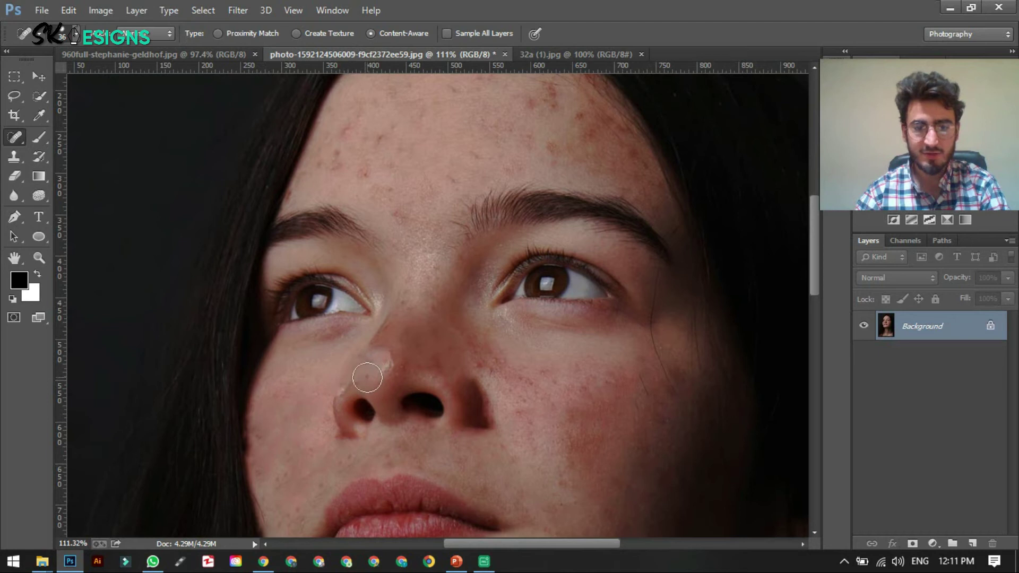
Switch to the Healing Brush and try painting over the light marks along the nose's lit edge.
{"action": "right_click", "coordinate": [14, 137]}
{"action": "left_click", "coordinate": [60, 148]}
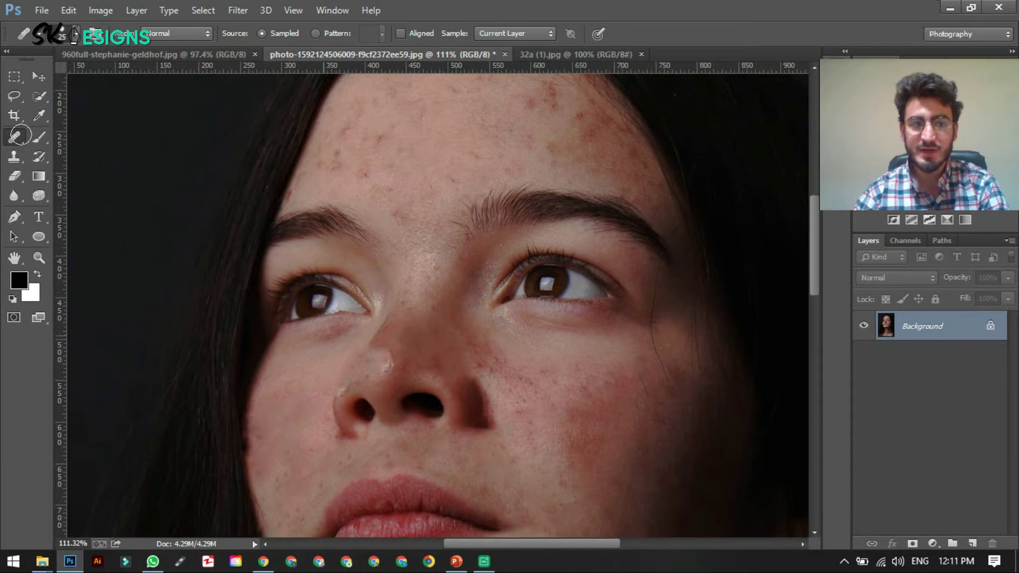
{"action": "right_click", "coordinate": [16, 141]}
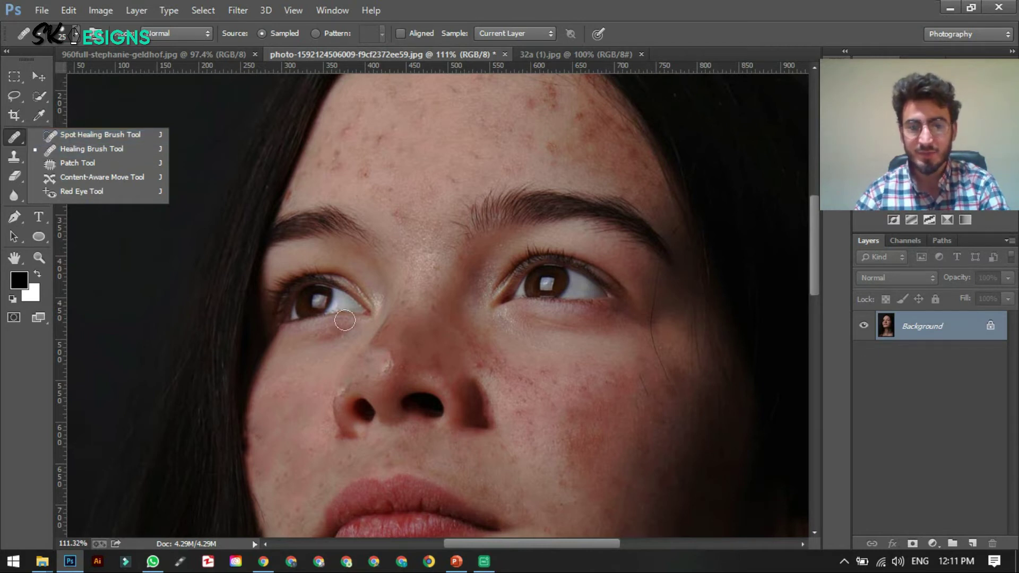
{"action": "left_click", "coordinate": [375, 361]}
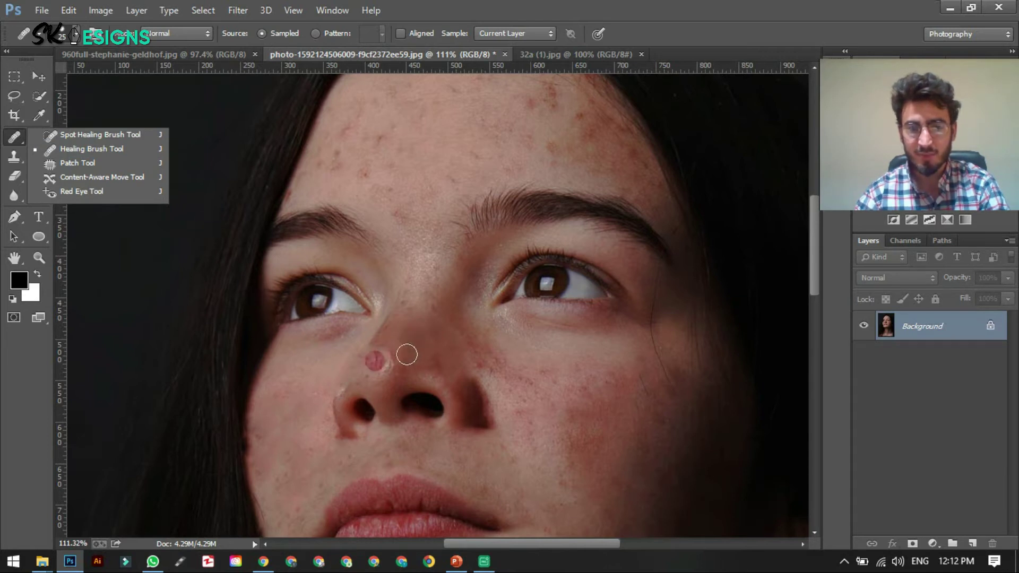
{"action": "left_click", "coordinate": [406, 349]}
{"action": "left_click", "coordinate": [355, 382]}
{"action": "left_click_drag", "start_coordinate": [365, 365], "coordinate": [381, 333]}
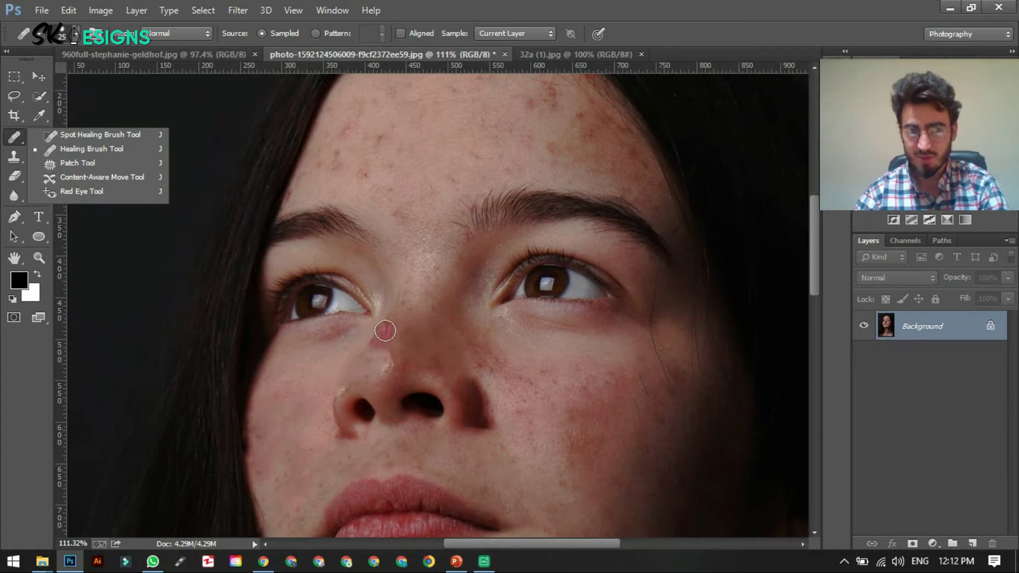
Sample clean skin beneath the inner eye corner and heal the strip of cheek running along the nose's lit side.
{"action": "key", "text": "alt"}
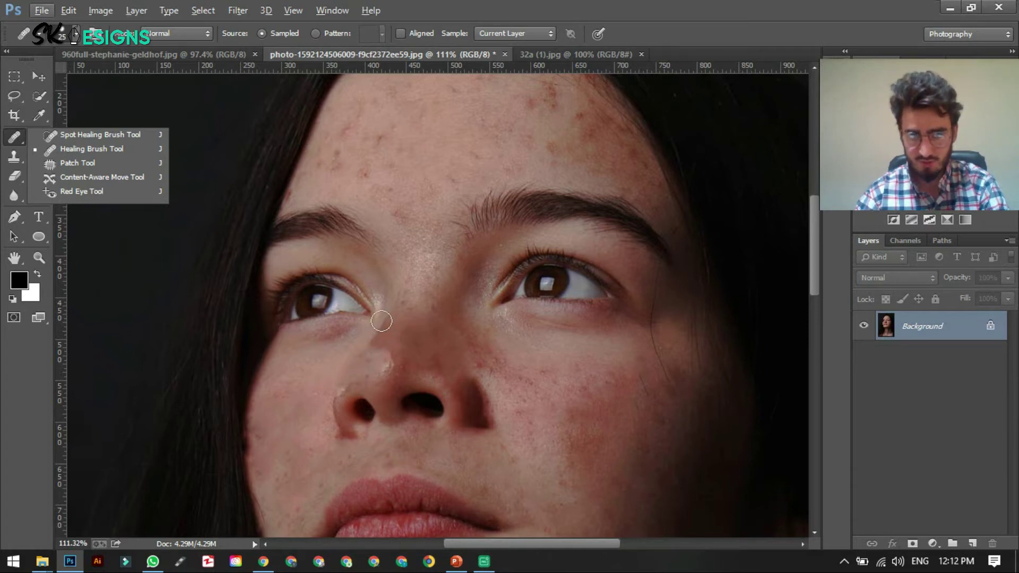
{"action": "left_click", "coordinate": [372, 358]}
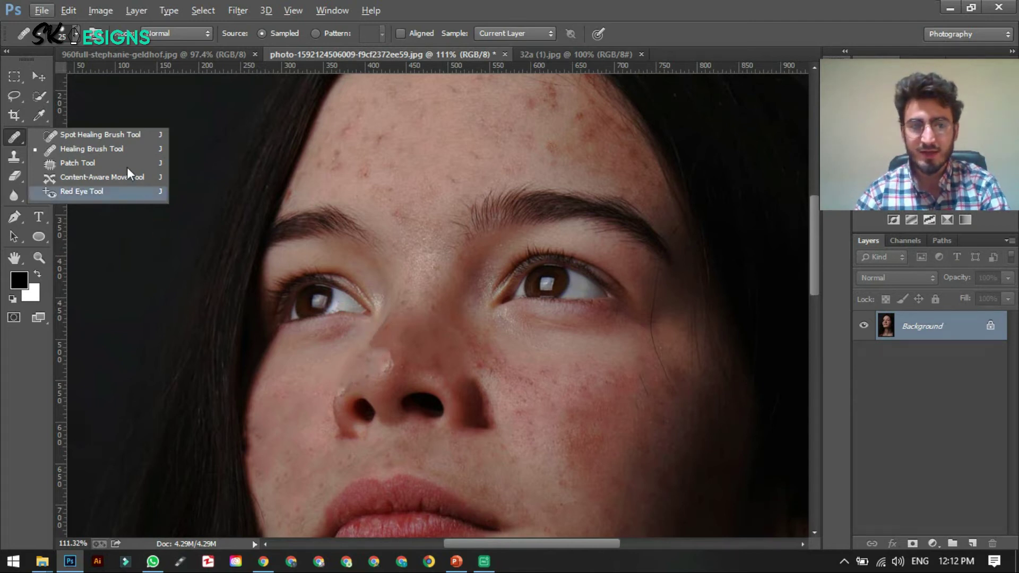
{"action": "left_click", "coordinate": [225, 222]}
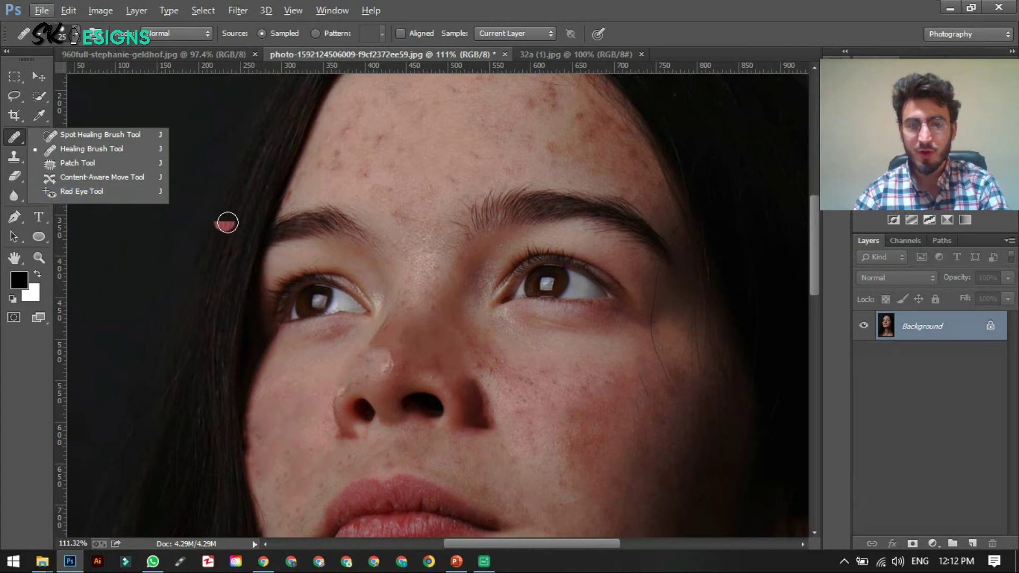
{"action": "left_click", "coordinate": [372, 324]}
{"action": "left_click", "coordinate": [381, 334]}
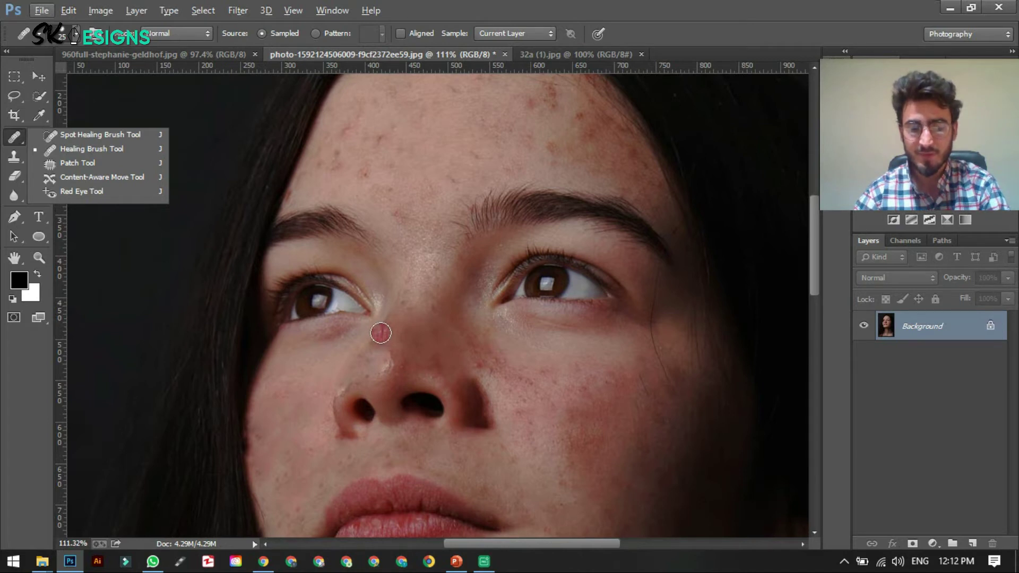
{"action": "left_click", "coordinate": [381, 333], "text": "alt"}
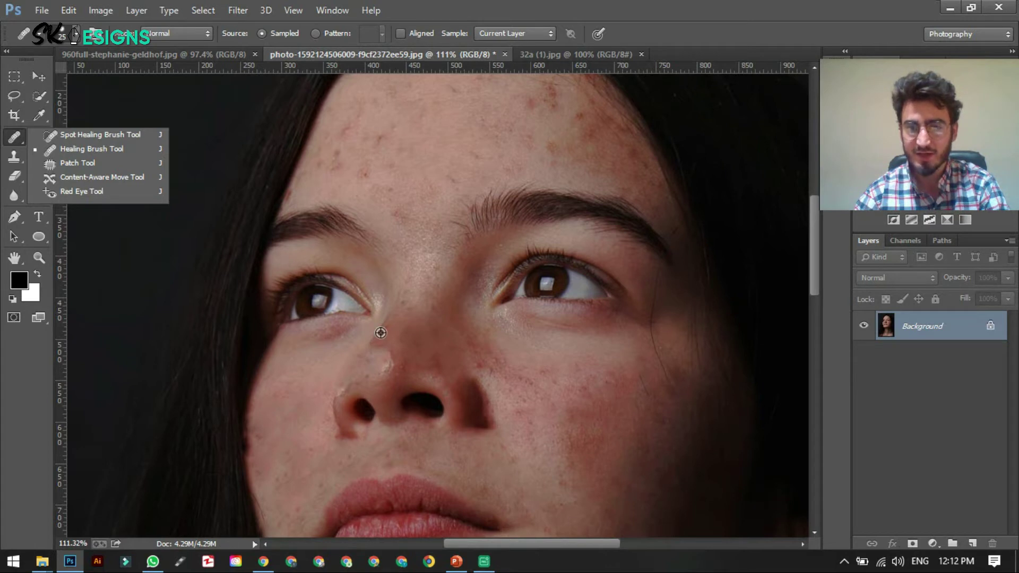
{"action": "left_click", "coordinate": [381, 333], "text": "alt"}
{"action": "left_click", "coordinate": [369, 344]}
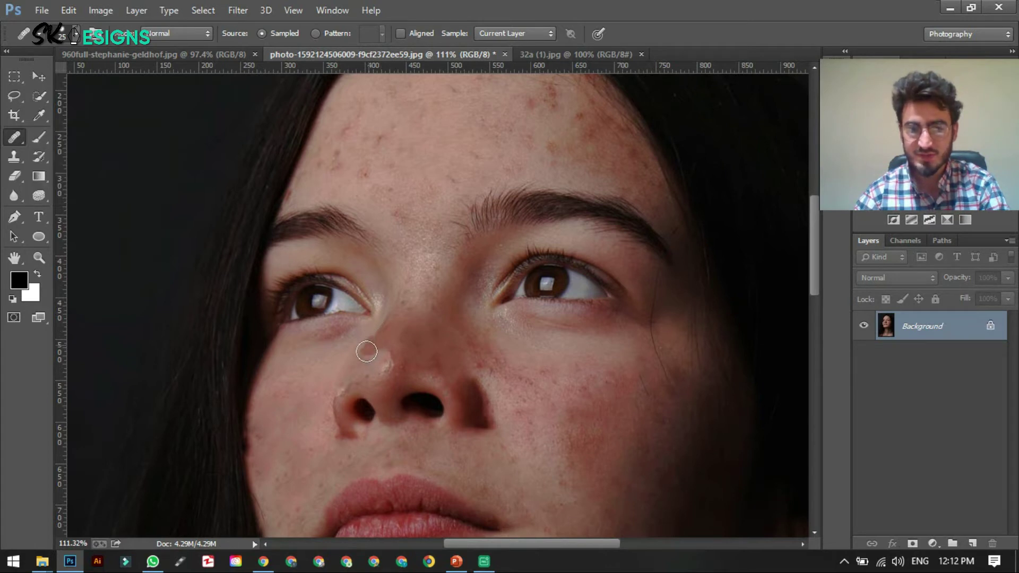
{"action": "mouse_move", "coordinate": [366, 360]}
{"action": "left_mouse_down"}
{"action": "mouse_move", "coordinate": [326, 411]}
{"action": "mouse_move", "coordinate": [358, 410]}
{"action": "mouse_move", "coordinate": [357, 422]}
{"action": "mouse_move", "coordinate": [360, 395]}
{"action": "left_mouse_up"}
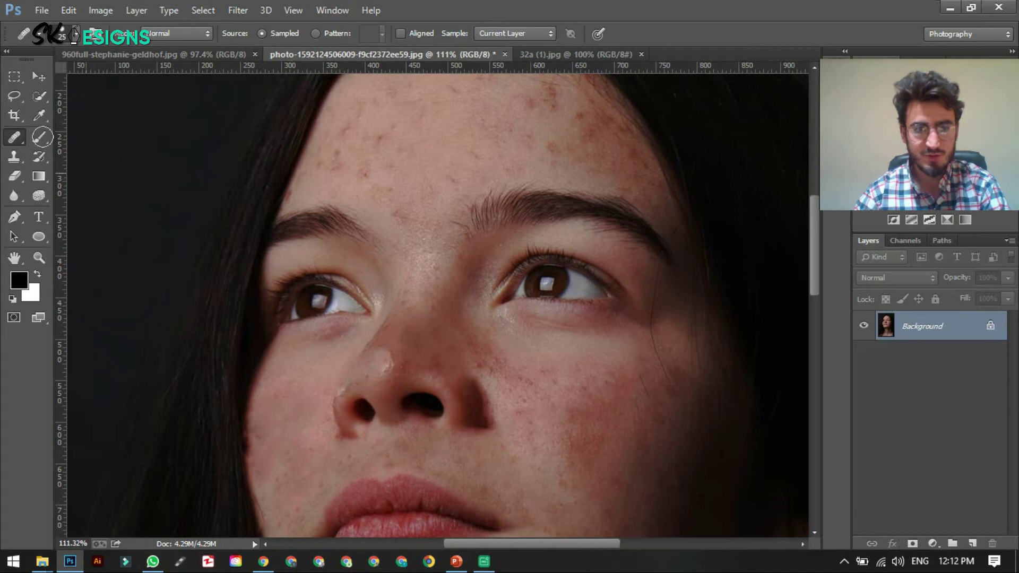
Use the Healing Brush to repair the pale patches on the lit edge of the nose tip.
{"action": "right_click", "coordinate": [15, 137]}
{"action": "left_click", "coordinate": [58, 153]}
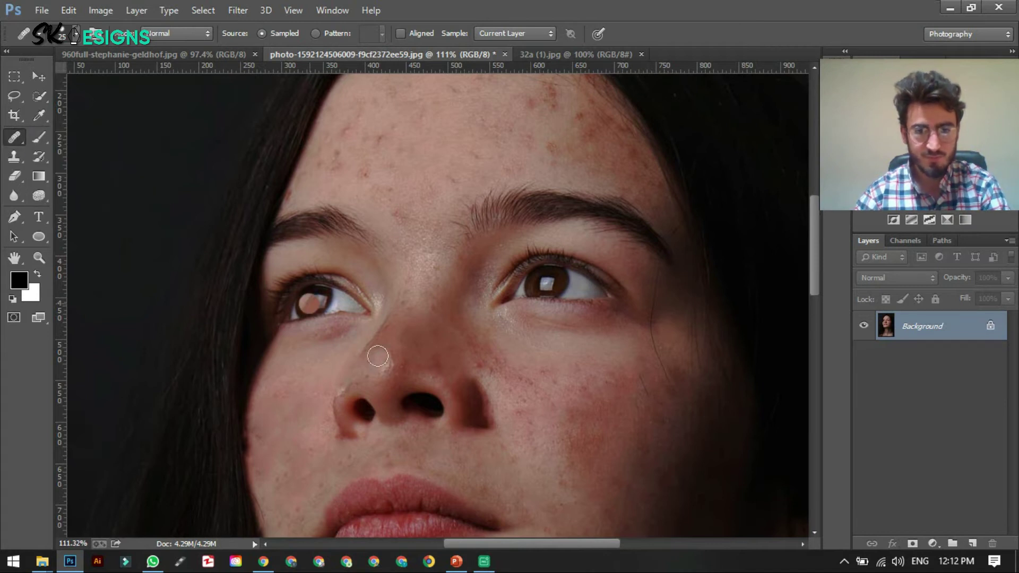
{"action": "left_click", "coordinate": [374, 358]}
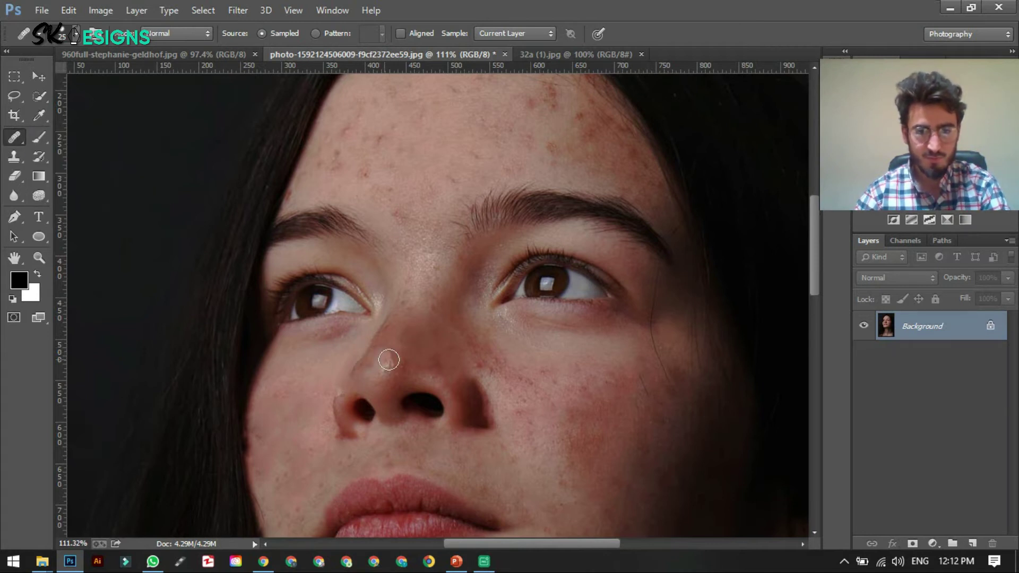
{"action": "left_click", "coordinate": [375, 364]}
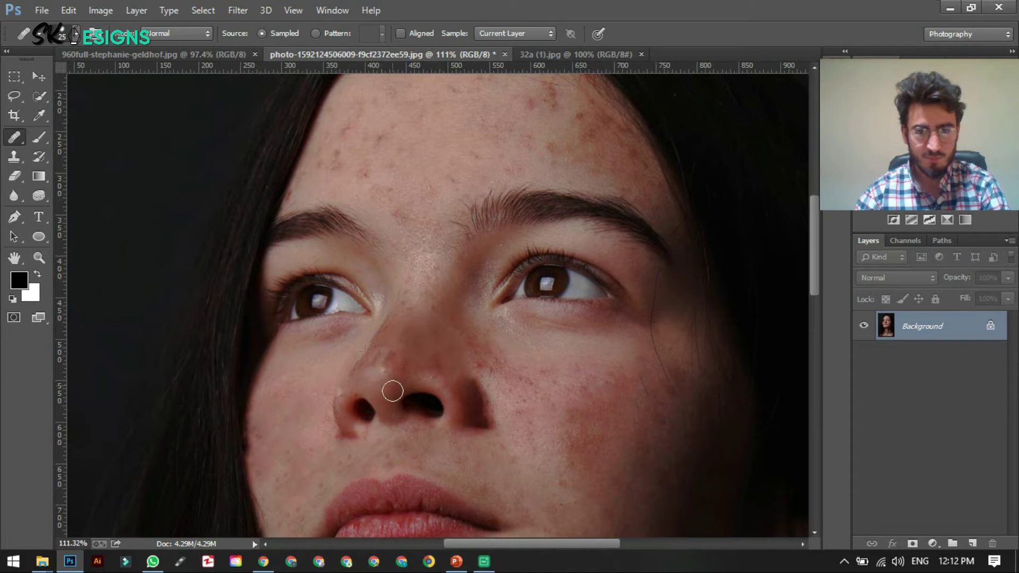
{"action": "left_click", "coordinate": [378, 395]}
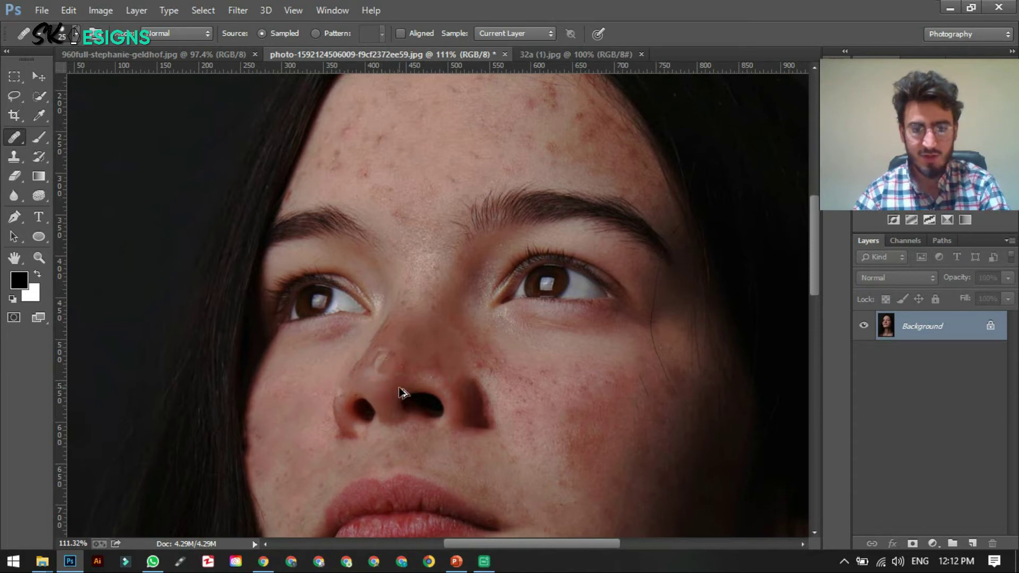
{"action": "key", "text": "z"}
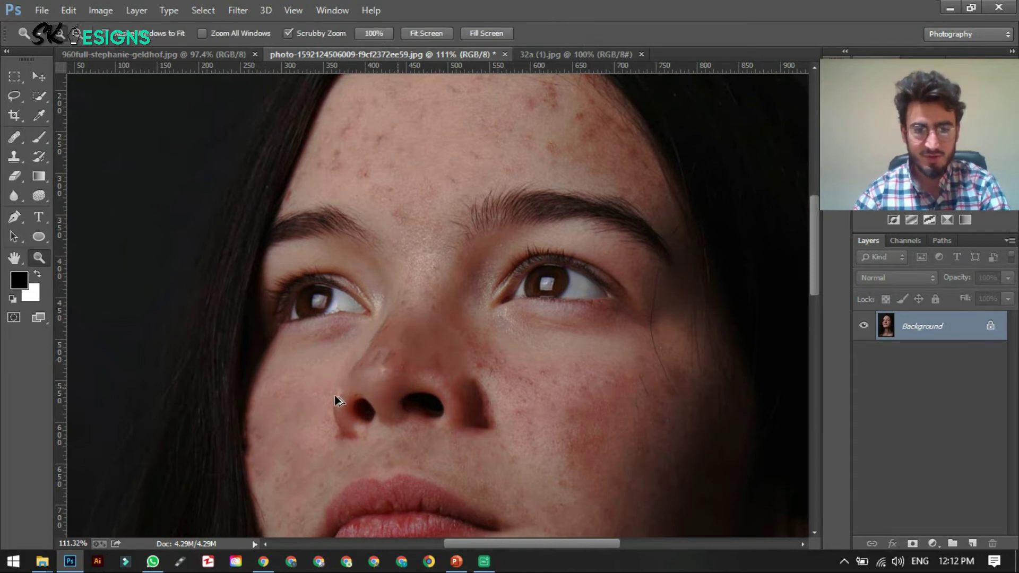
{"action": "key", "text": "j"}
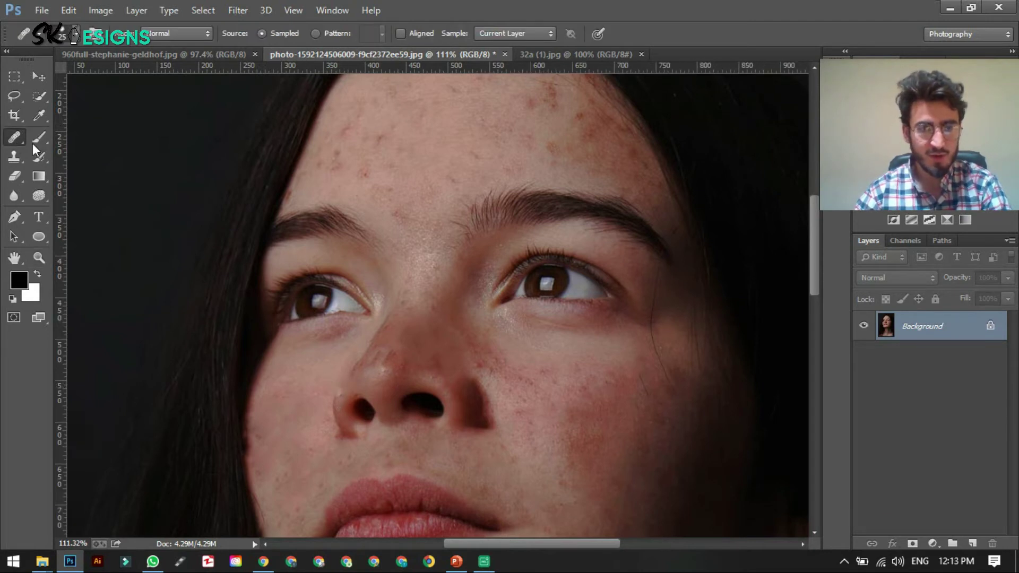
Smooth out the remaining light mark on the side of the nose tip with the Healing Brush.
{"action": "right_click", "coordinate": [18, 137]}
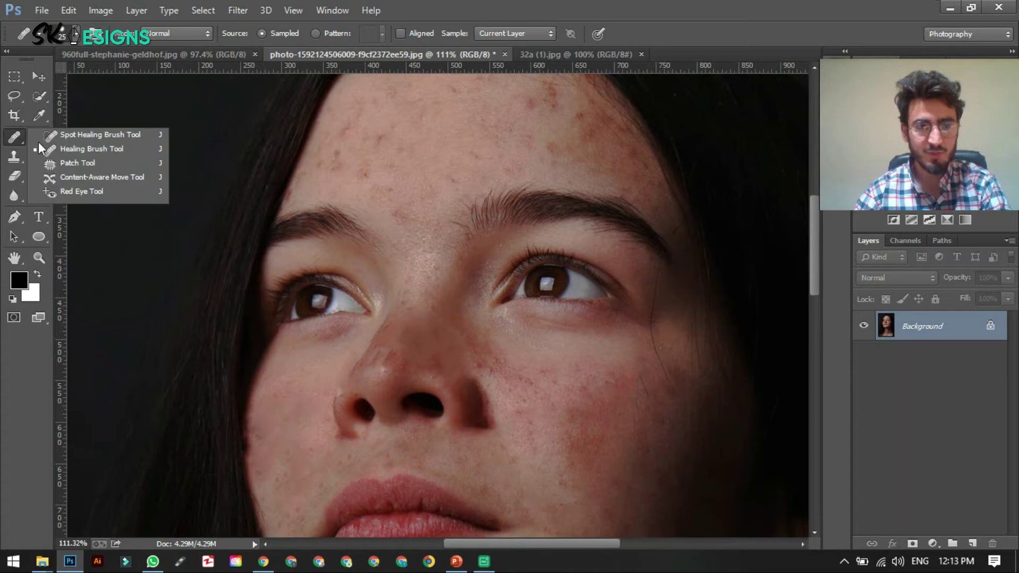
{"action": "left_click", "coordinate": [52, 149]}
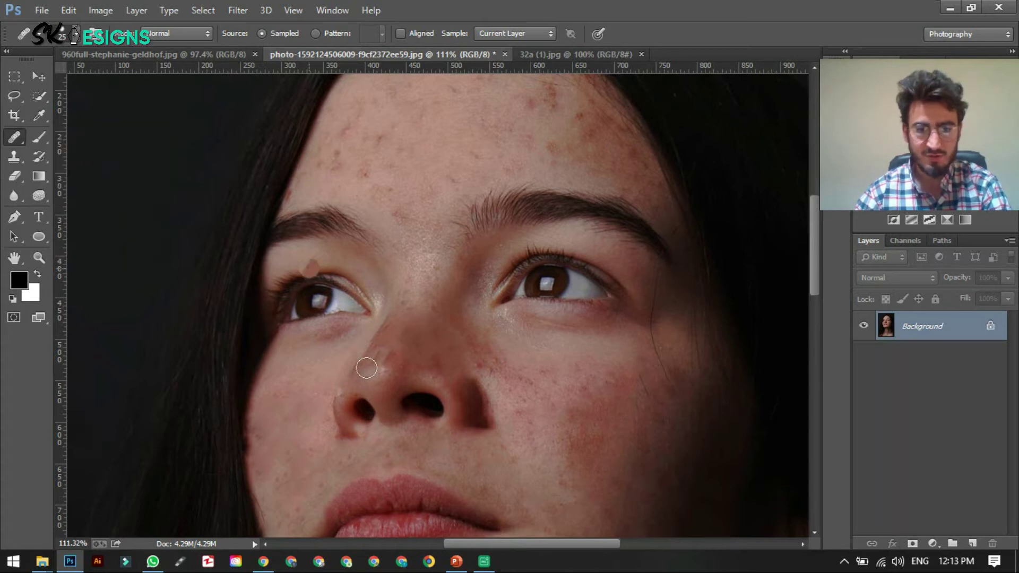
{"action": "left_click", "coordinate": [400, 387]}
{"action": "scroll", "coordinate": [400, 387], "scroll_direction": "up", "scroll_amount": 1}
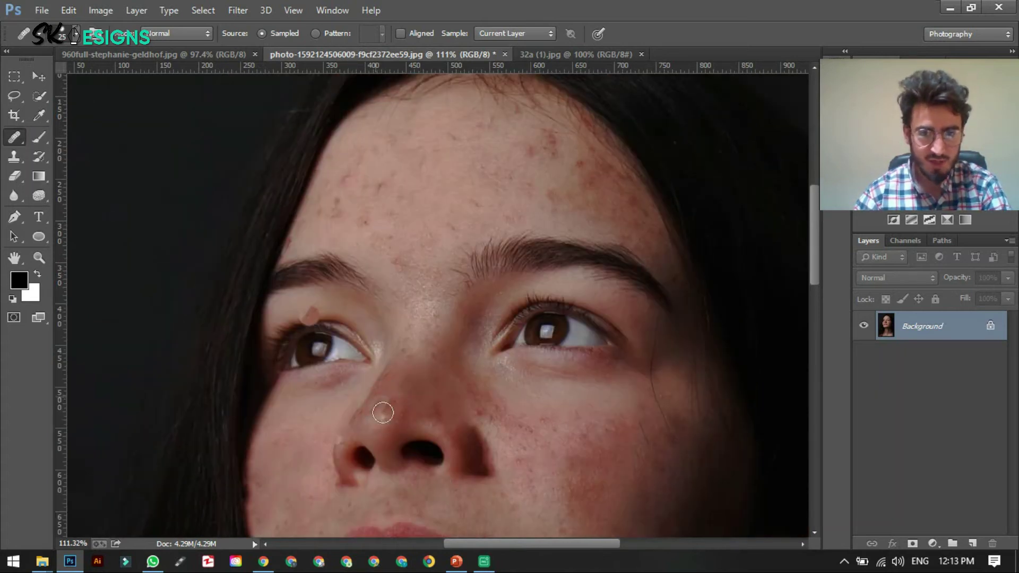
{"action": "scroll", "coordinate": [349, 440], "scroll_direction": "down", "scroll_amount": 1}
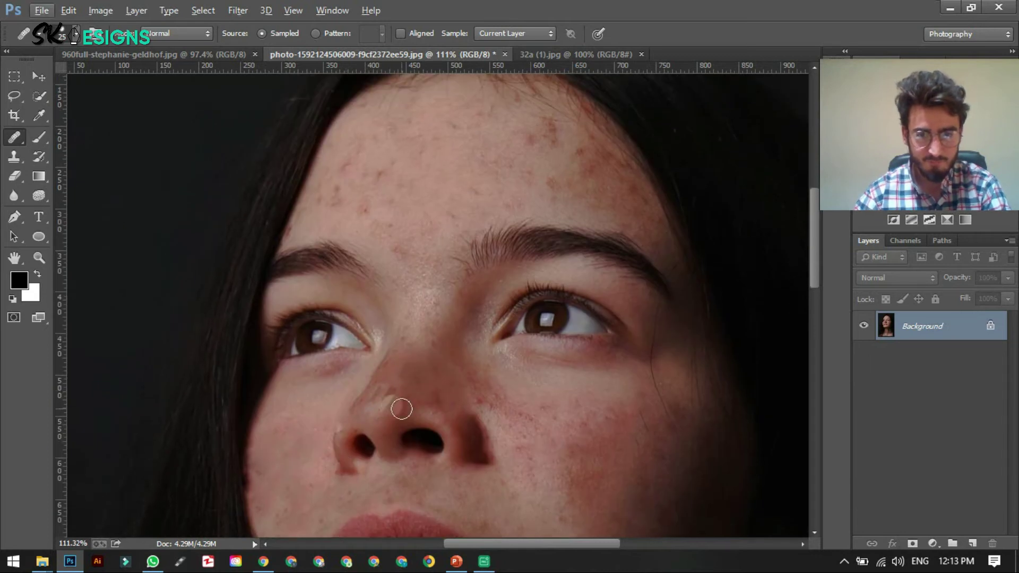
{"action": "mouse_move", "coordinate": [389, 400]}
{"action": "left_mouse_down"}
{"action": "mouse_move", "coordinate": [380, 387]}
{"action": "mouse_move", "coordinate": [376, 417]}
{"action": "left_mouse_up"}
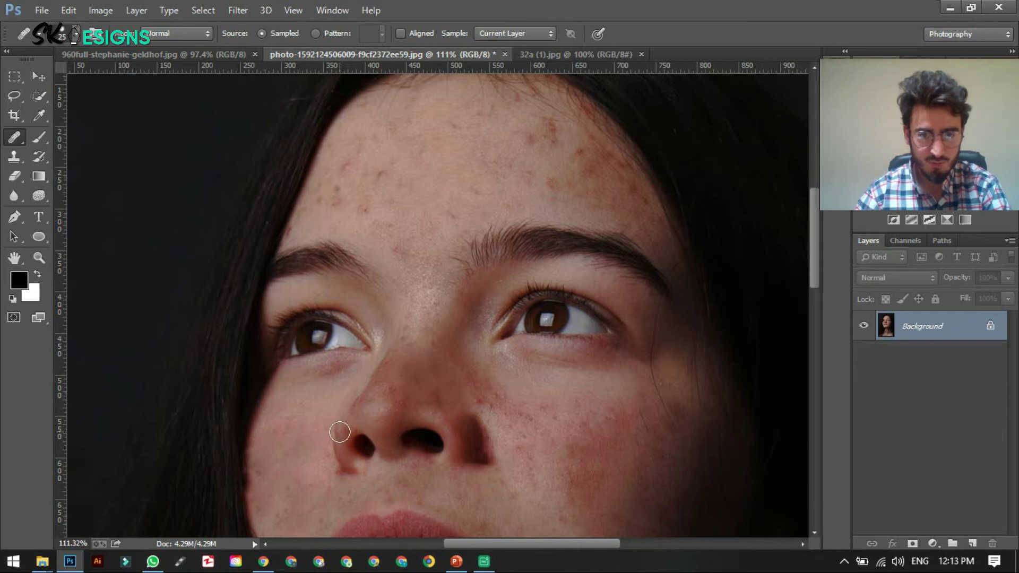
Sample skin from the side of the nose and heal the outer edge of the lit-side nostril.
{"action": "left_click_drag", "start_coordinate": [338, 444], "coordinate": [337, 437]}
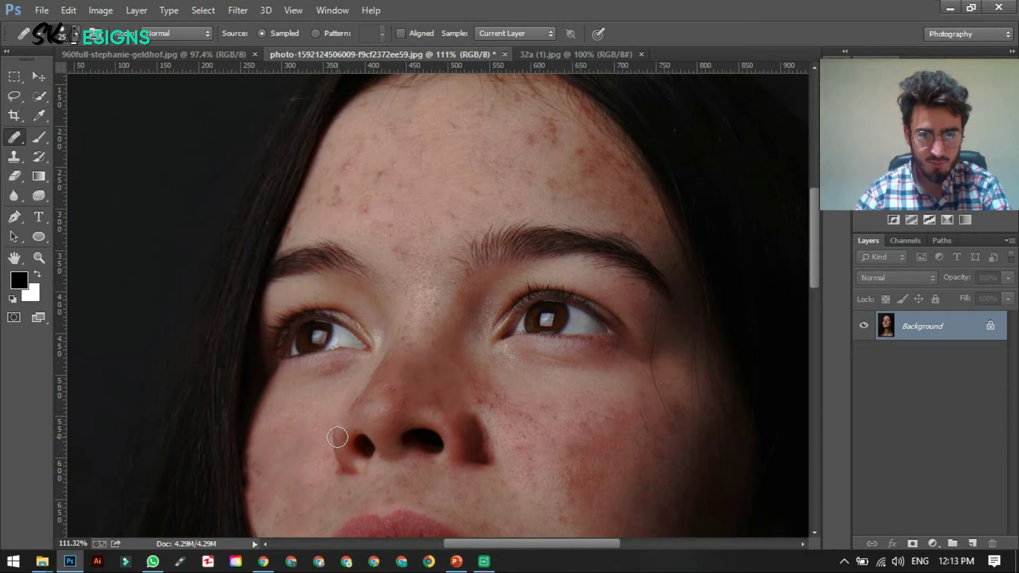
{"action": "left_click", "coordinate": [364, 401], "text": "alt"}
{"action": "left_click", "coordinate": [341, 435]}
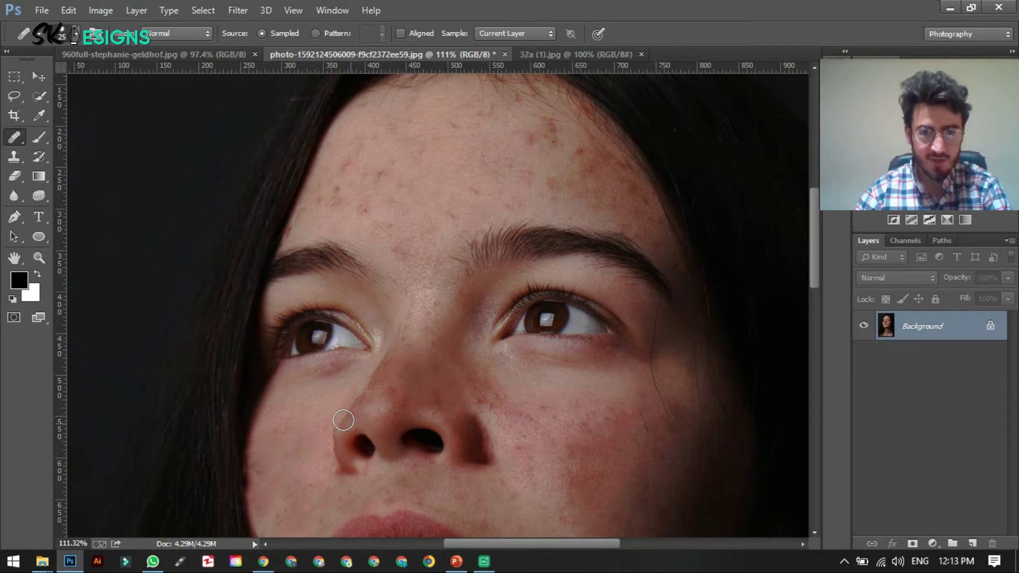
{"action": "left_click_drag", "start_coordinate": [351, 444], "coordinate": [340, 425]}
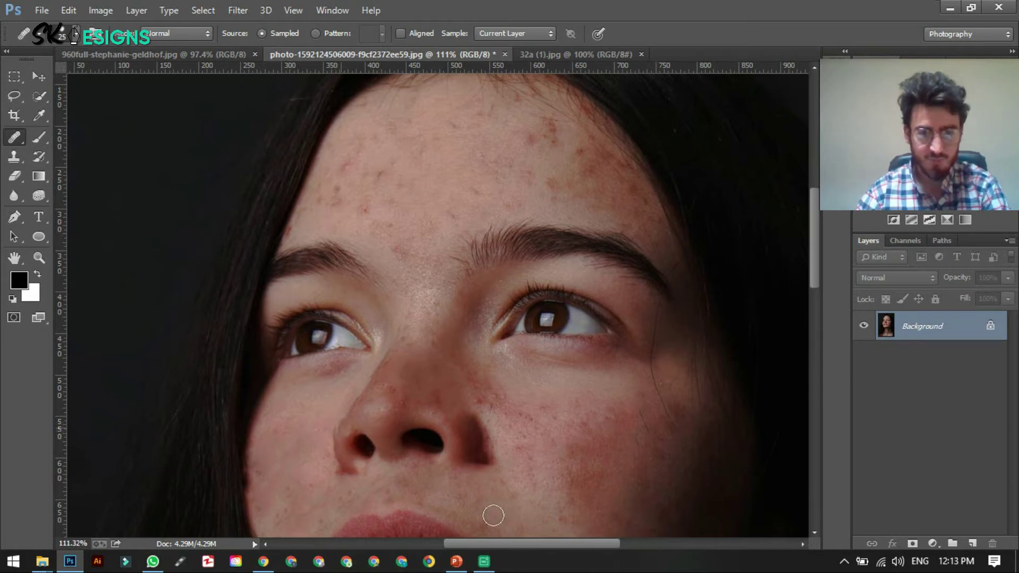
{"action": "left_click_drag", "start_coordinate": [431, 488], "coordinate": [372, 455]}
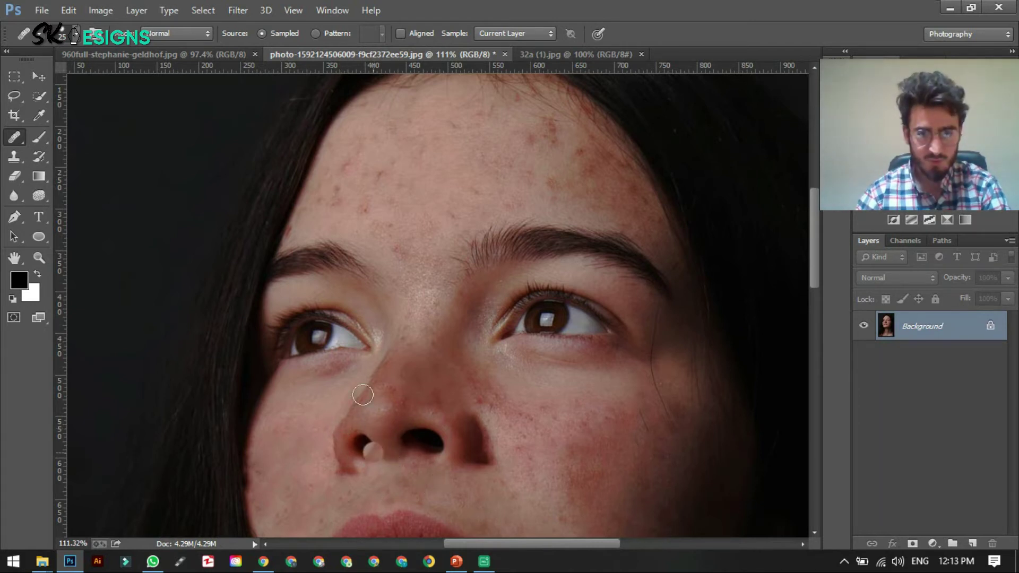
{"action": "key", "text": "ctrl+z"}
{"action": "left_click", "coordinate": [437, 414]}
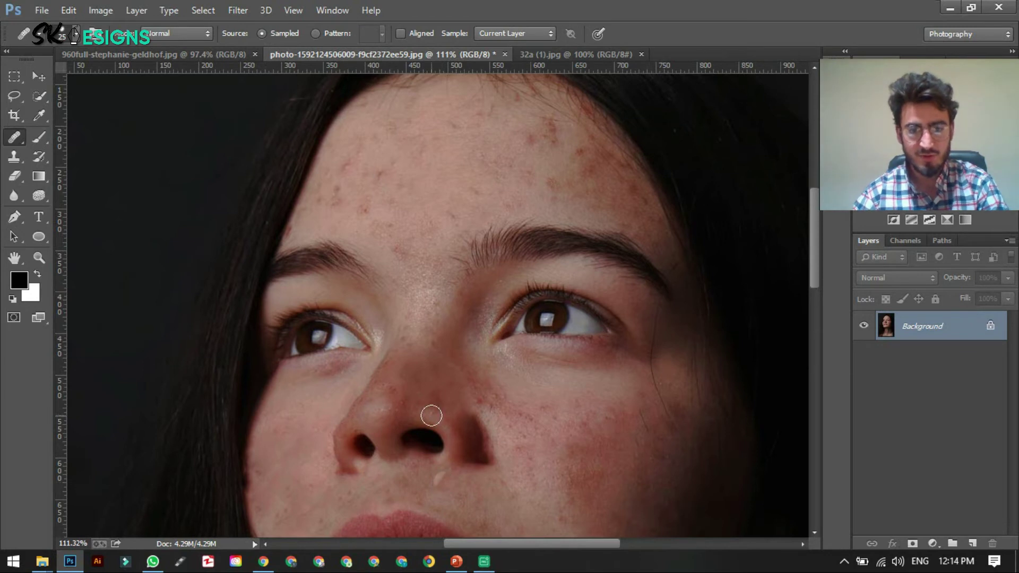
{"action": "key", "text": "ctrl+z"}
{"action": "left_click", "coordinate": [554, 143]}
{"action": "key", "text": "ctrl+z"}
Sample skin between the eyebrows with the Healing Brush, heal the nose bridge, and sample clean skin on the lower forehead.
{"action": "left_click", "coordinate": [12, 139]}
{"action": "left_click", "coordinate": [469, 184]}
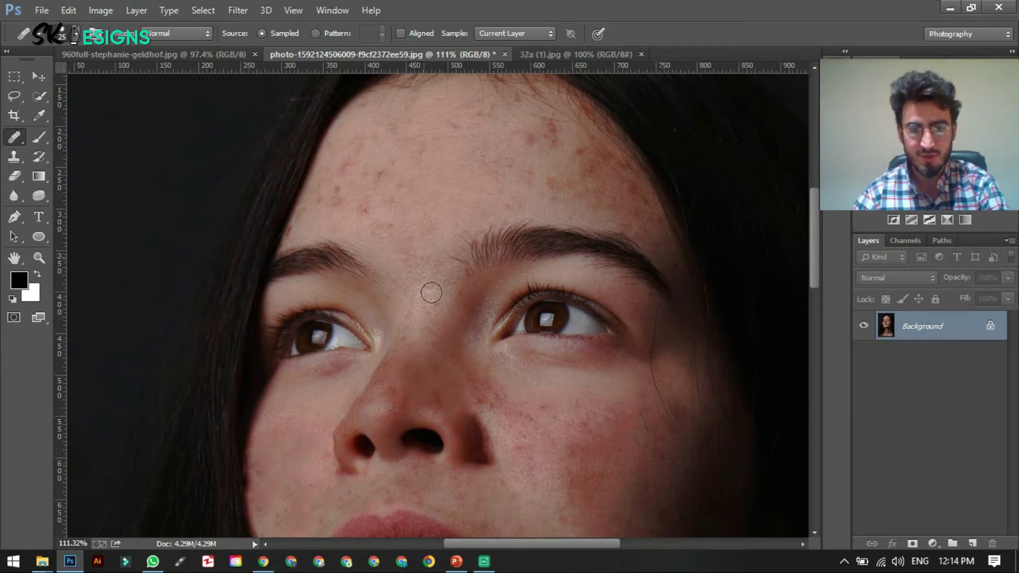
{"action": "key", "text": "alt"}
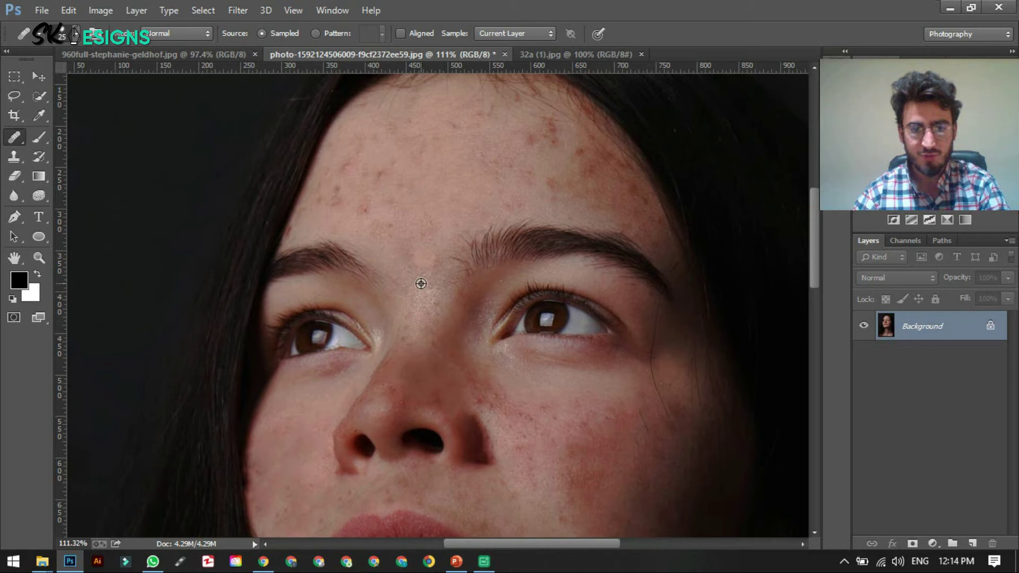
{"action": "left_click", "coordinate": [421, 283], "text": "alt"}
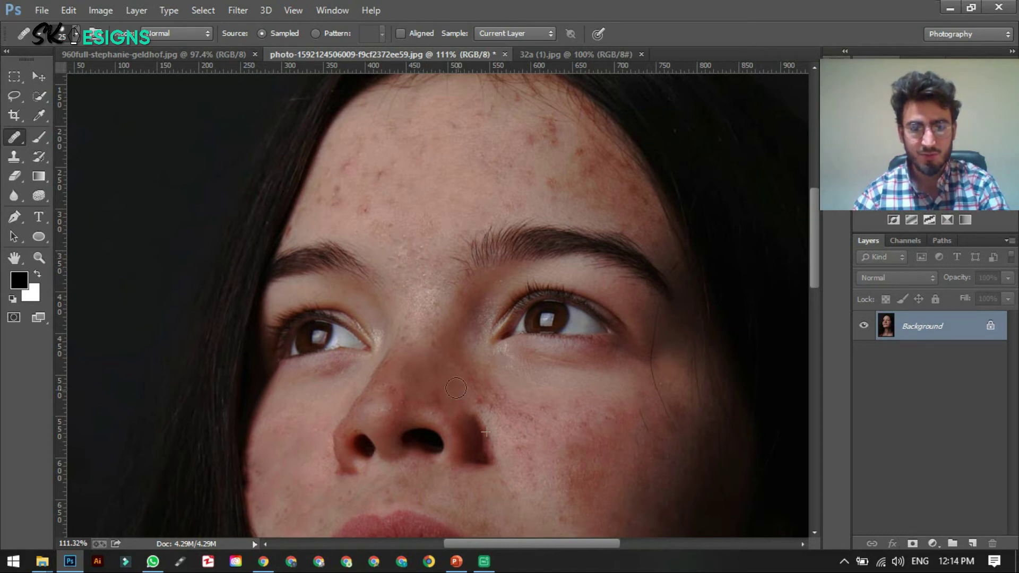
{"action": "left_click", "coordinate": [435, 303]}
{"action": "left_click", "coordinate": [386, 256], "text": "alt"}
{"action": "left_click", "coordinate": [369, 213], "text": "alt"}
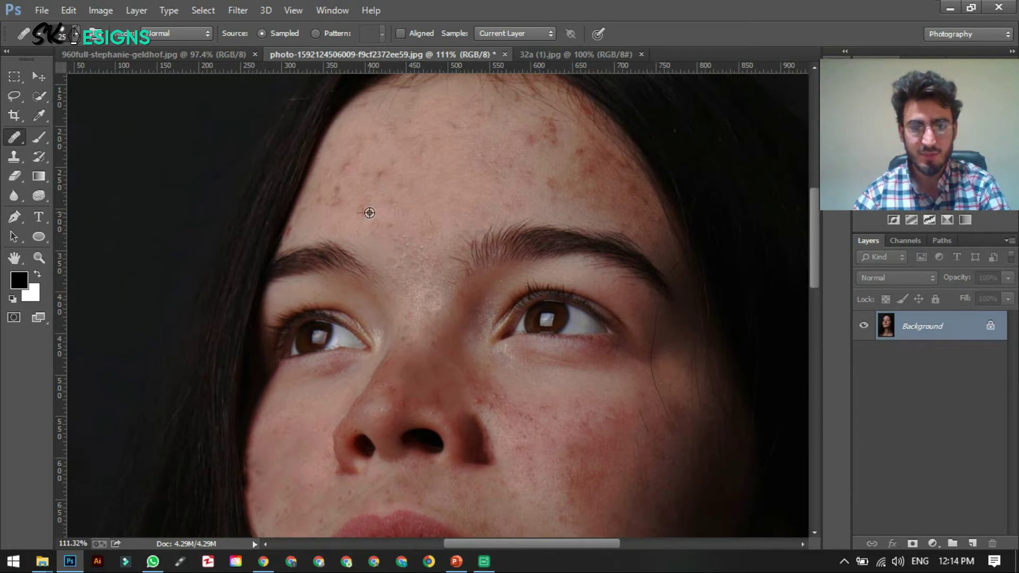
{"action": "key", "text": "alt"}
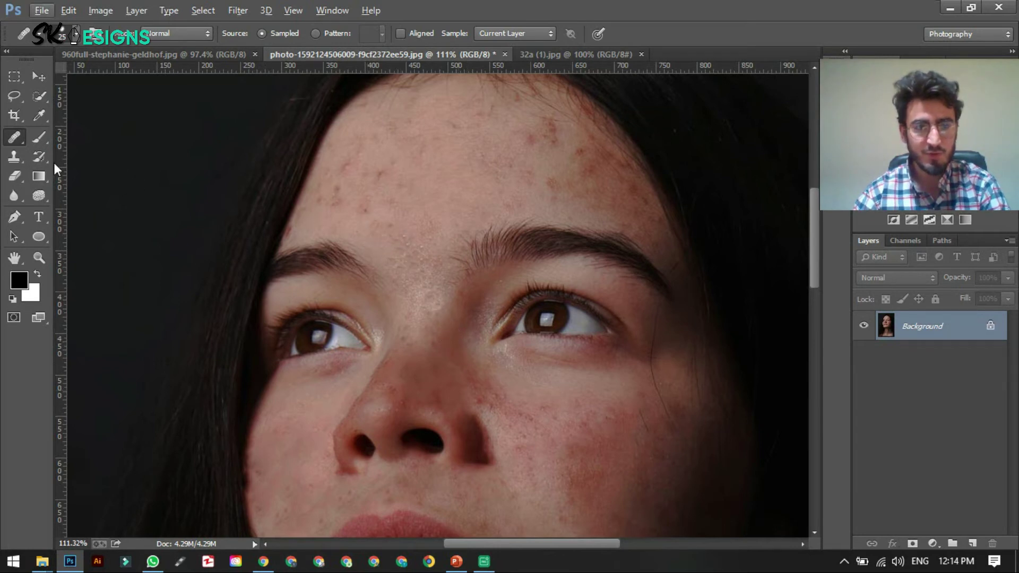
Switch to the Spot Healing Brush and heal the dark spots across the lit side and centre of the forehead.
{"action": "right_click", "coordinate": [18, 134]}
{"action": "left_click", "coordinate": [78, 139]}
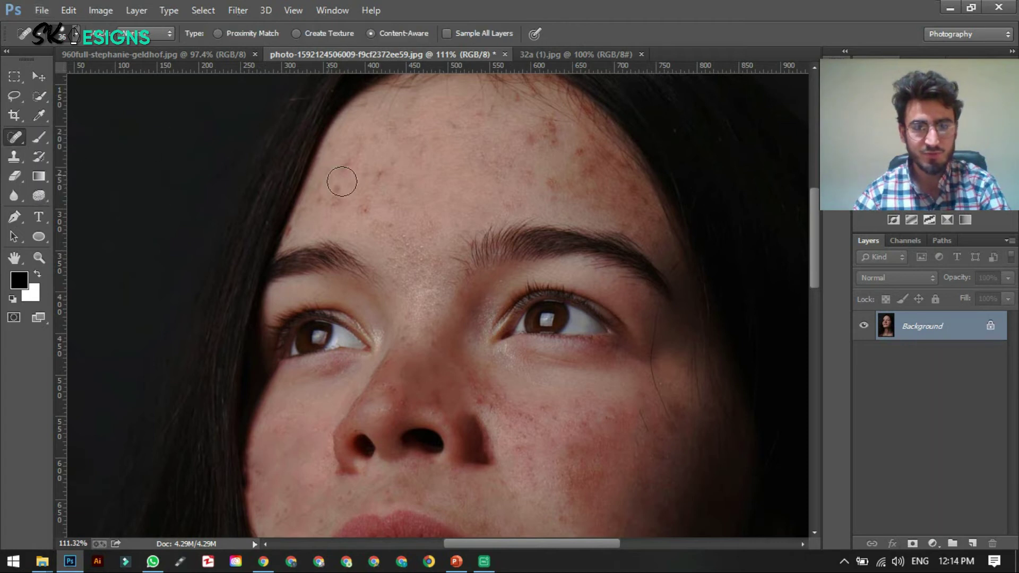
{"action": "left_click", "coordinate": [337, 196]}
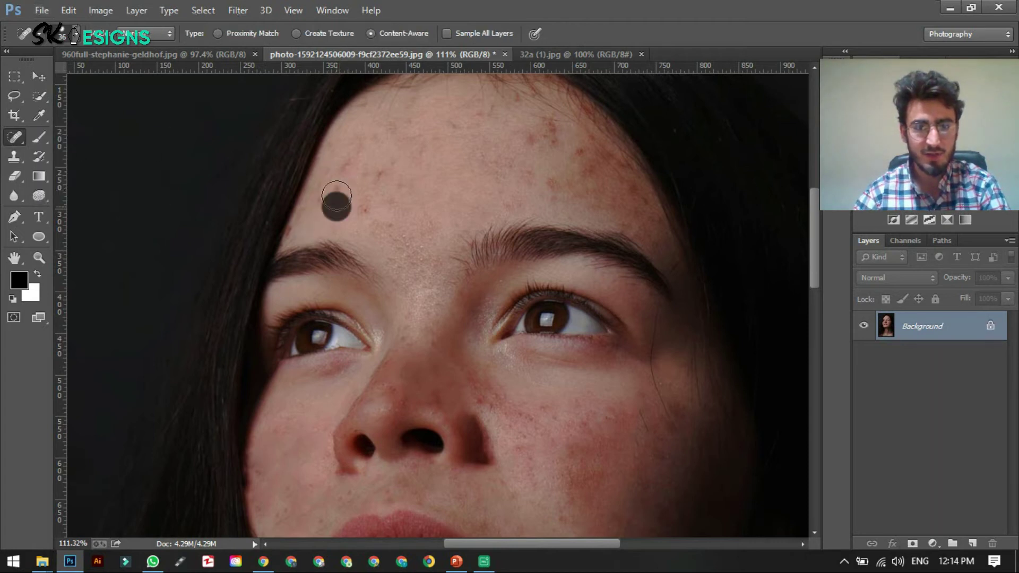
{"action": "left_click", "coordinate": [343, 169]}
{"action": "left_click_drag", "start_coordinate": [374, 160], "coordinate": [452, 160]}
{"action": "left_click_drag", "start_coordinate": [372, 212], "coordinate": [465, 197]}
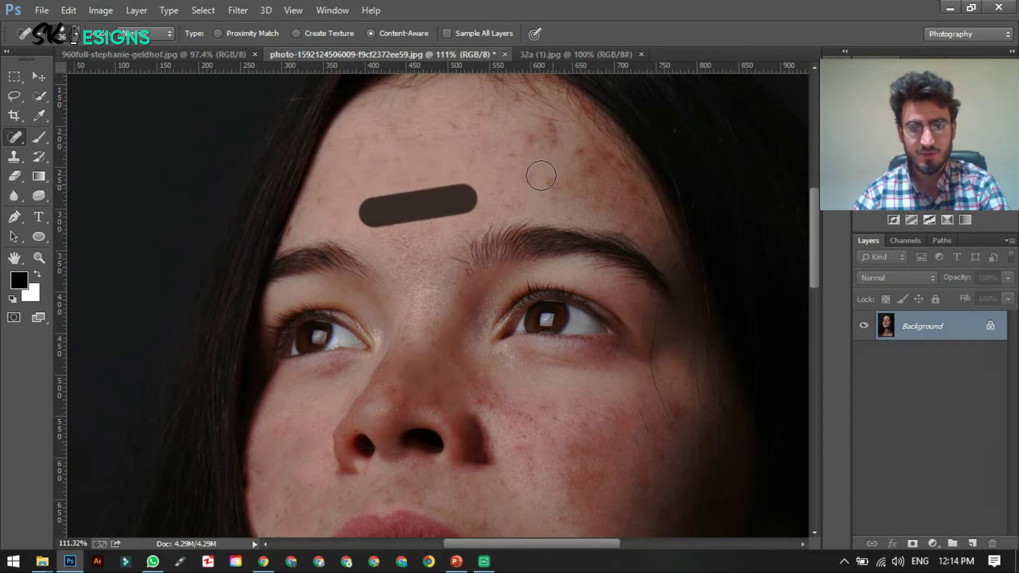
Heal the dark patches on the shaded side of the forehead, from above the brow towards the temple.
{"action": "left_click", "coordinate": [486, 155]}
{"action": "left_click", "coordinate": [546, 132]}
{"action": "left_click", "coordinate": [579, 147]}
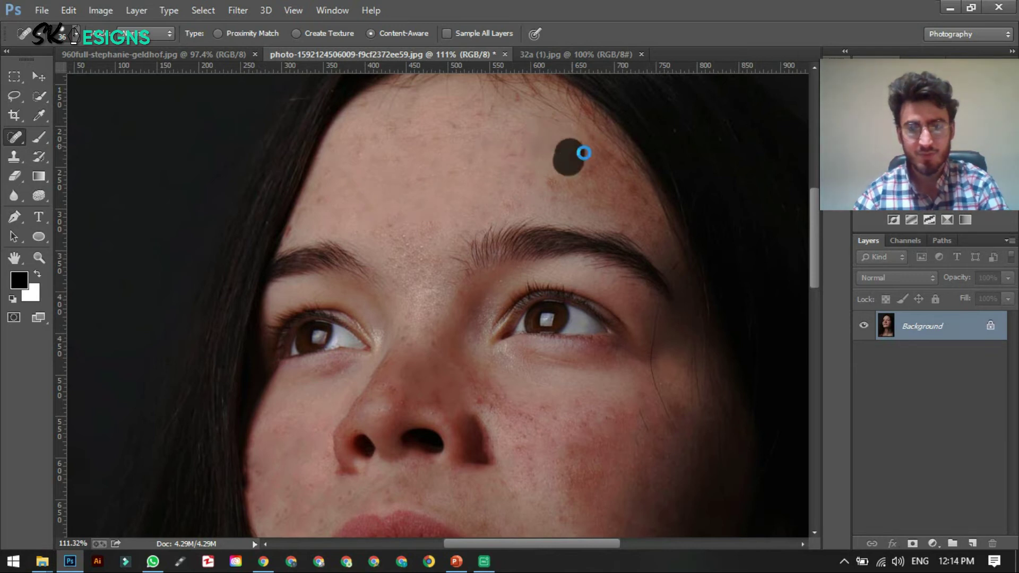
{"action": "left_click", "coordinate": [600, 161]}
{"action": "left_click", "coordinate": [629, 191]}
{"action": "left_click", "coordinate": [645, 209]}
Heal the remaining brown spots above the shaded-side eyebrow and across the upper centre of the forehead.
{"action": "left_click", "coordinate": [564, 188]}
{"action": "left_click", "coordinate": [552, 185]}
{"action": "left_click", "coordinate": [538, 184]}
{"action": "left_click", "coordinate": [530, 148]}
{"action": "left_click", "coordinate": [555, 141]}
{"action": "left_click", "coordinate": [571, 146]}
{"action": "left_click", "coordinate": [573, 152]}
{"action": "left_click", "coordinate": [612, 190]}
{"action": "left_click", "coordinate": [577, 178]}
{"action": "left_click", "coordinate": [454, 128]}
{"action": "left_click", "coordinate": [477, 121]}
Heal the blemishes on the shaded cheek beside the nose and at the outer edge of the nostril shadow.
{"action": "left_click", "coordinate": [488, 399]}
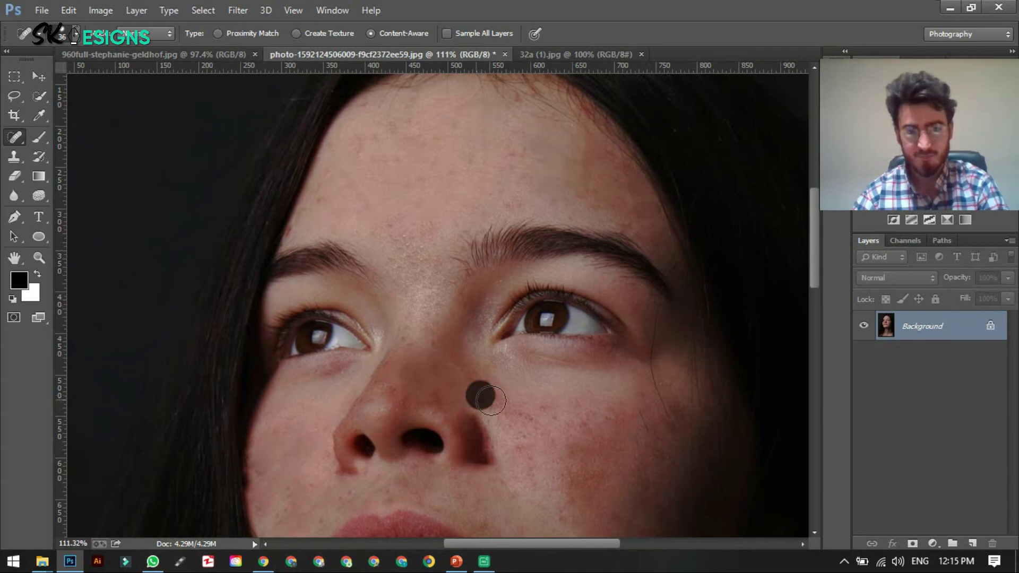
{"action": "left_click", "coordinate": [517, 412]}
{"action": "left_click", "coordinate": [496, 461]}
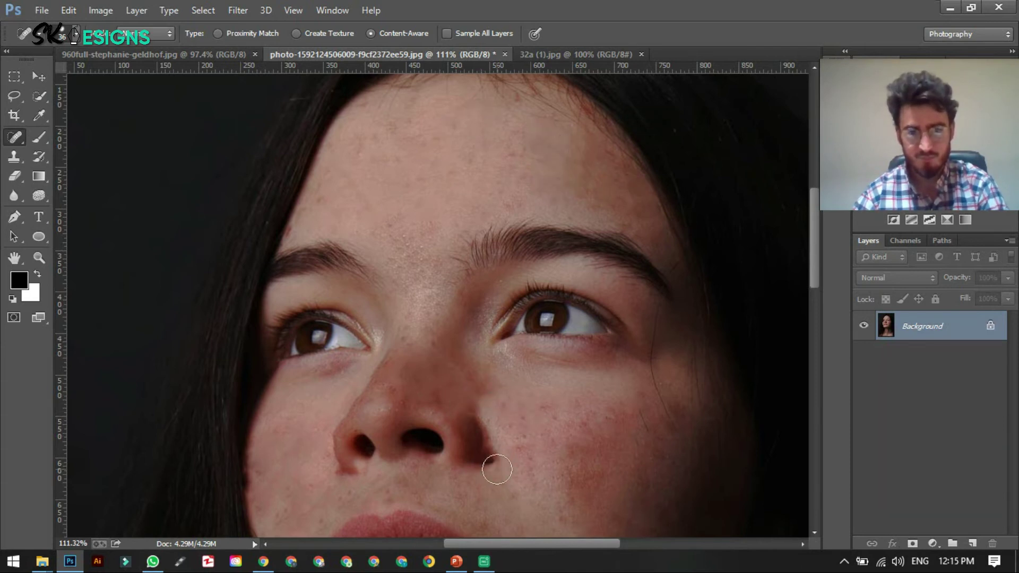
Heal the small spots on the lit side of the forehead, its centre and just above the shaded-side eyebrow.
{"action": "scroll", "coordinate": [466, 432], "scroll_direction": "down", "scroll_amount": 3}
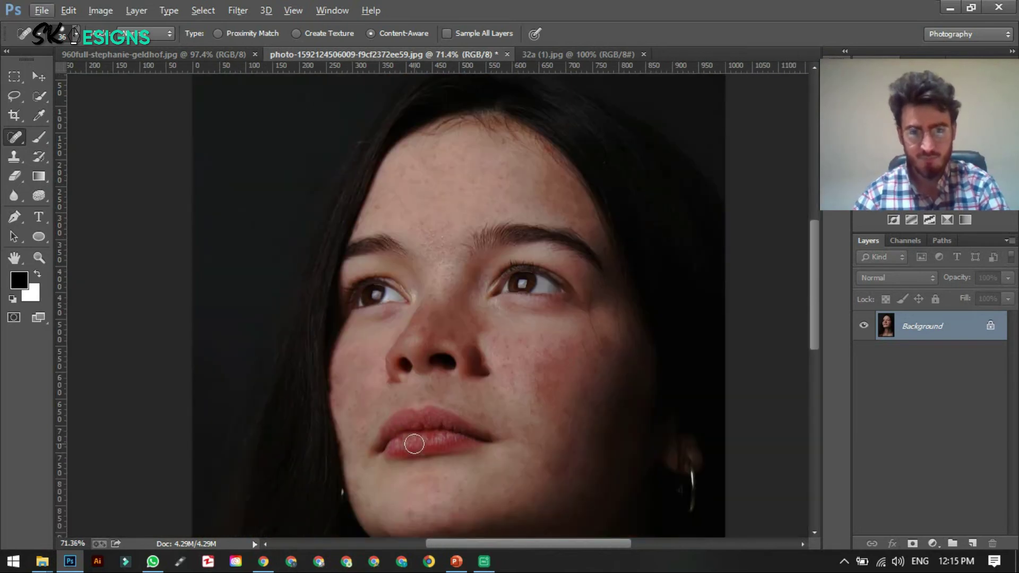
{"action": "scroll", "coordinate": [479, 367], "scroll_direction": "down", "scroll_amount": 2}
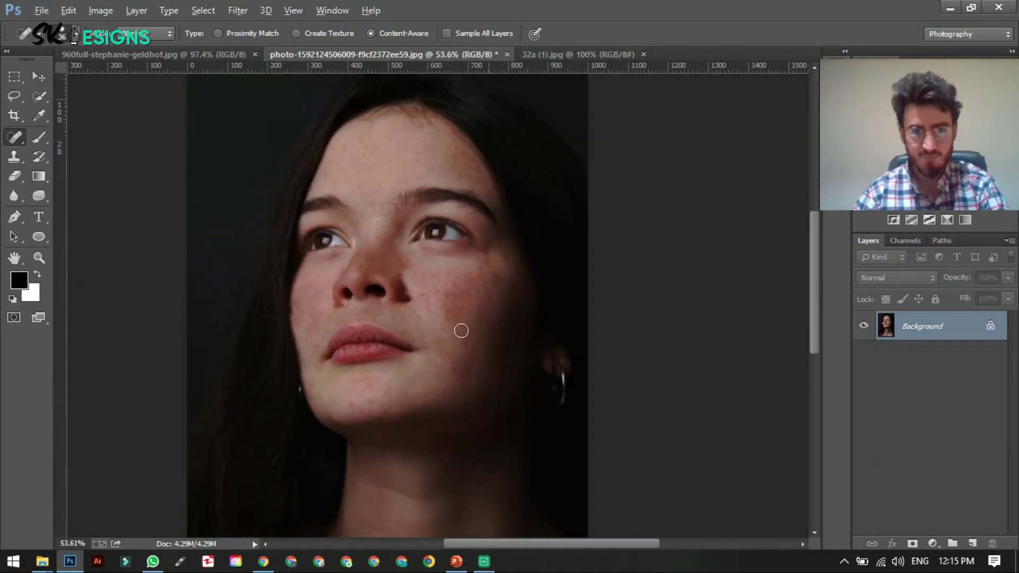
{"action": "scroll", "coordinate": [460, 348], "scroll_direction": "up", "scroll_amount": 1}
{"action": "scroll", "coordinate": [461, 397], "scroll_direction": "up", "scroll_amount": 3}
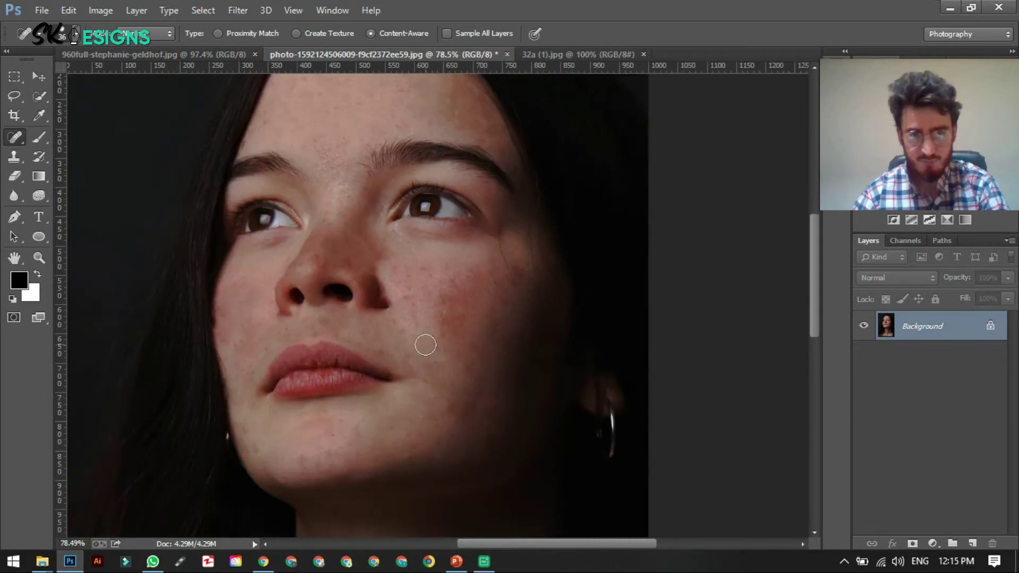
{"action": "scroll", "coordinate": [425, 345], "scroll_direction": "up", "scroll_amount": 2}
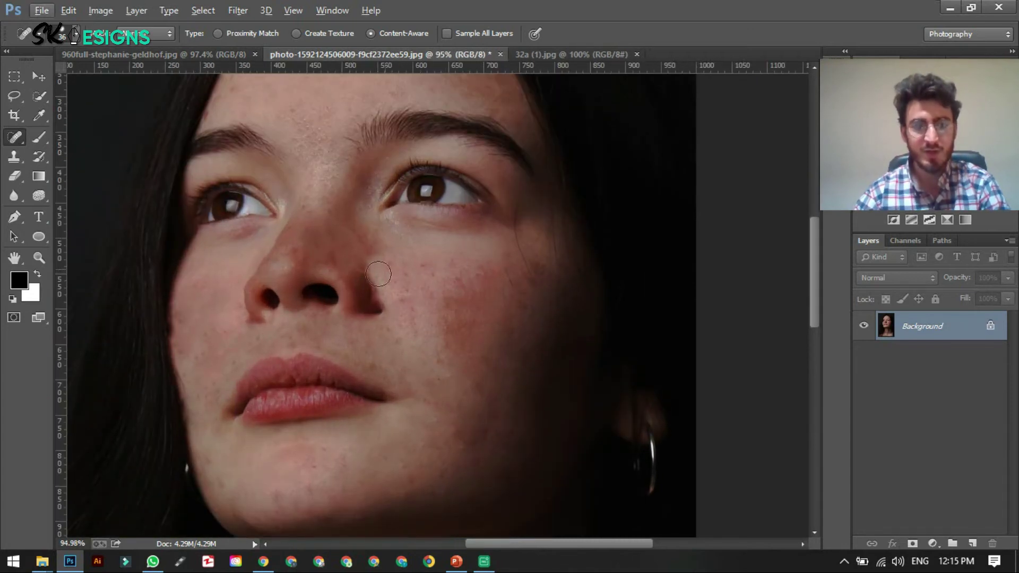
{"action": "scroll", "coordinate": [274, 203], "scroll_direction": "up", "scroll_amount": 2}
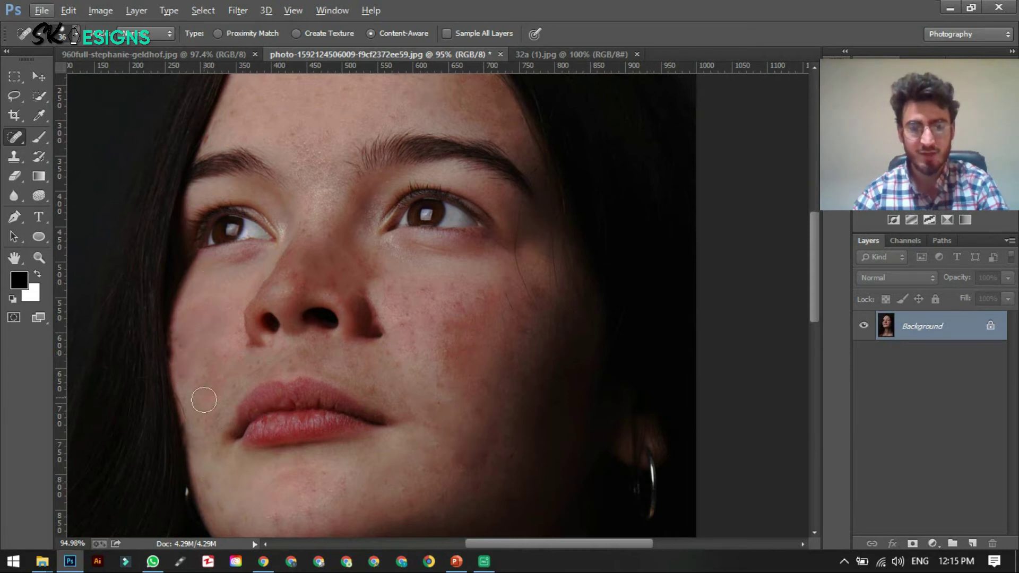
{"action": "scroll", "coordinate": [370, 416], "scroll_direction": "up", "scroll_amount": 3}
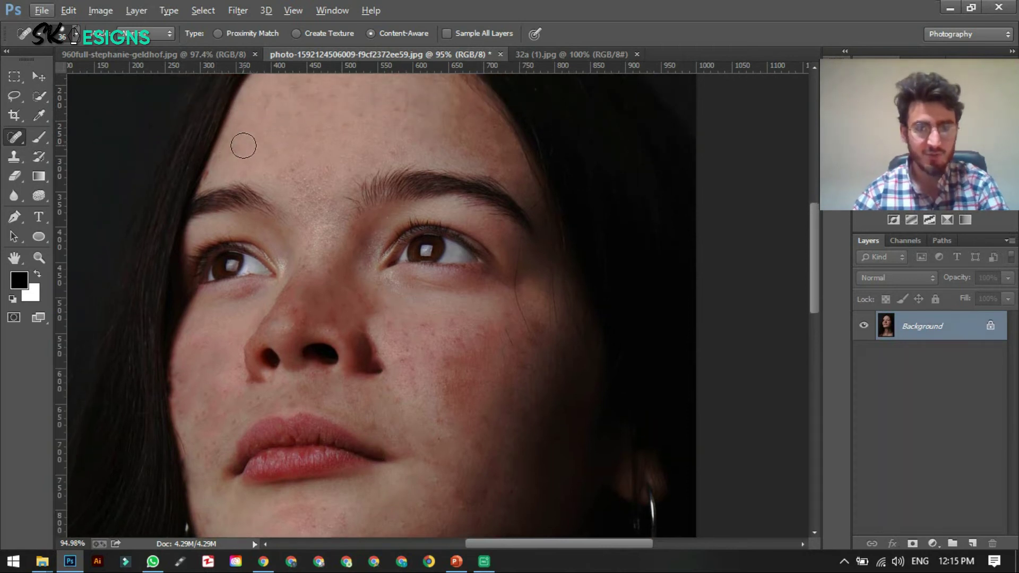
{"action": "left_click", "coordinate": [271, 103]}
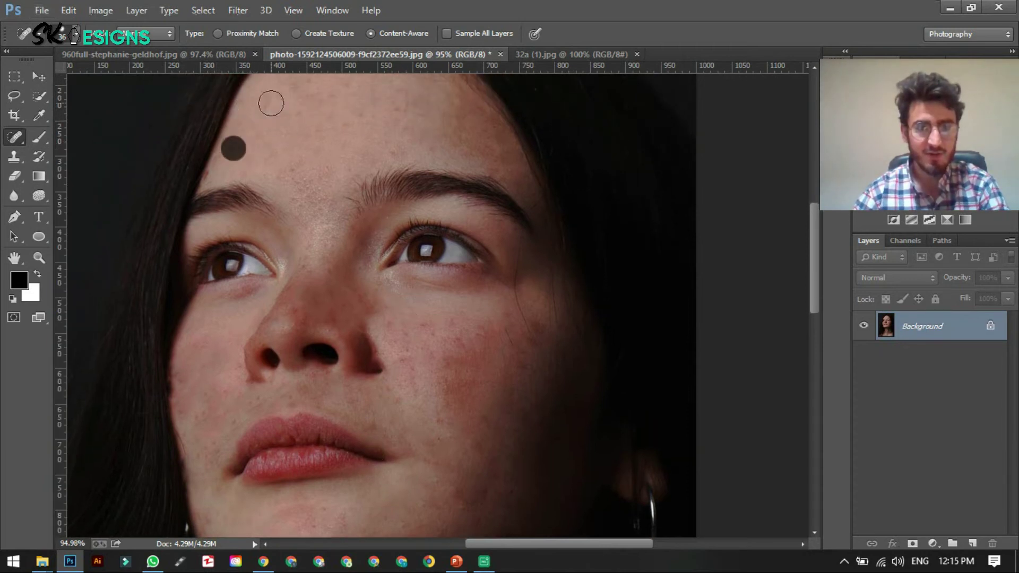
{"action": "left_click", "coordinate": [296, 93]}
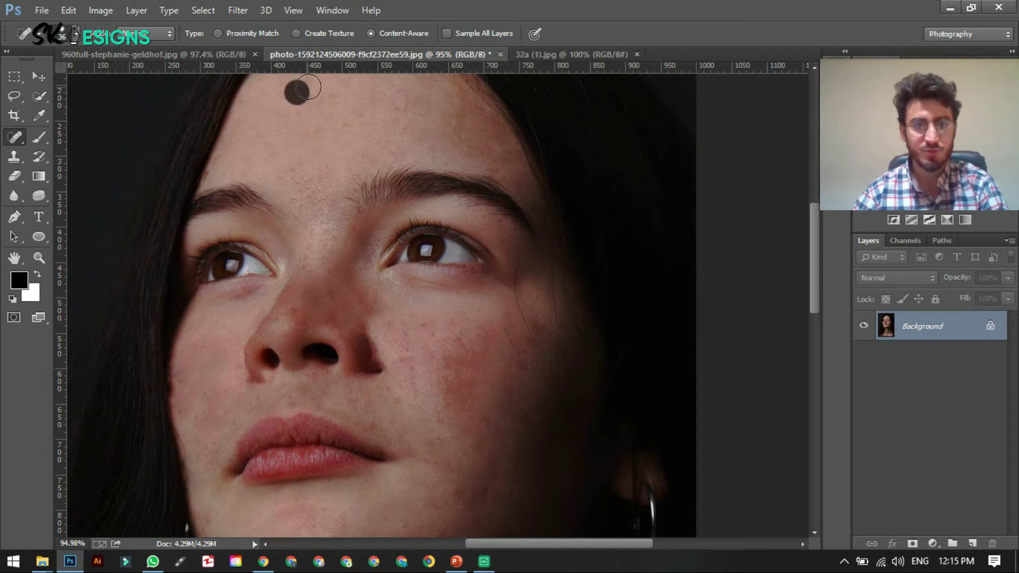
{"action": "left_click", "coordinate": [335, 94]}
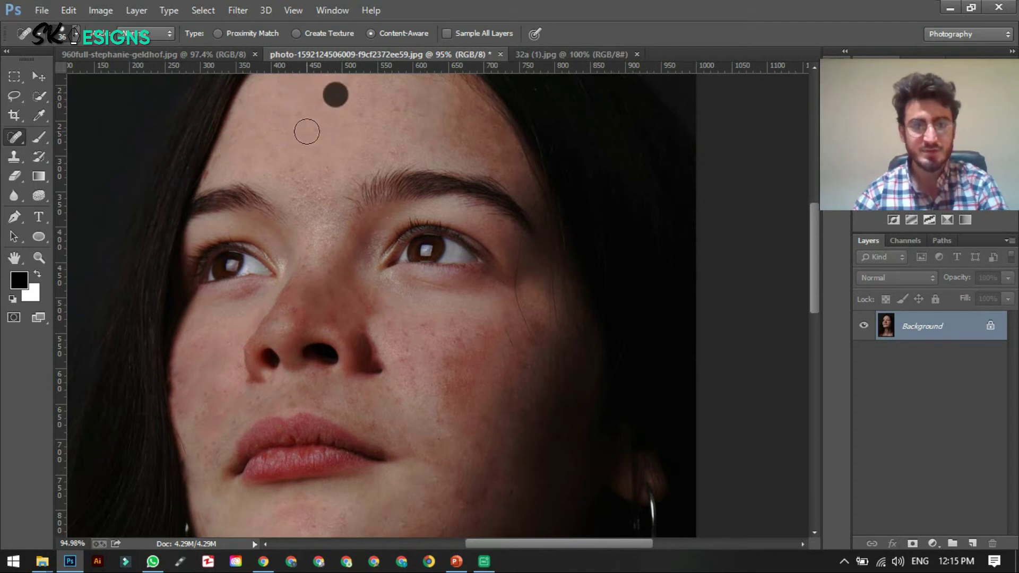
{"action": "left_click", "coordinate": [343, 126]}
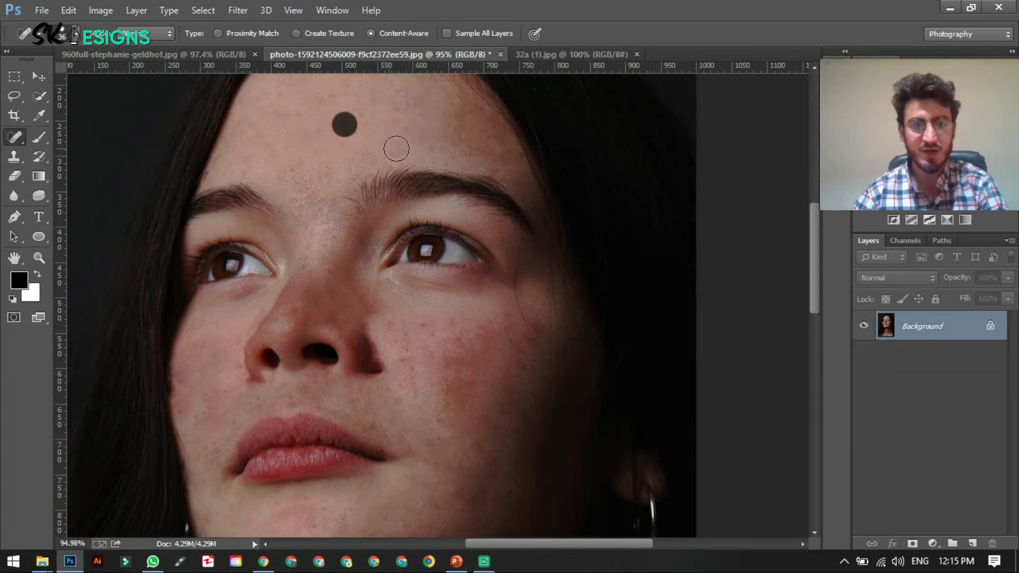
{"action": "left_click", "coordinate": [414, 148]}
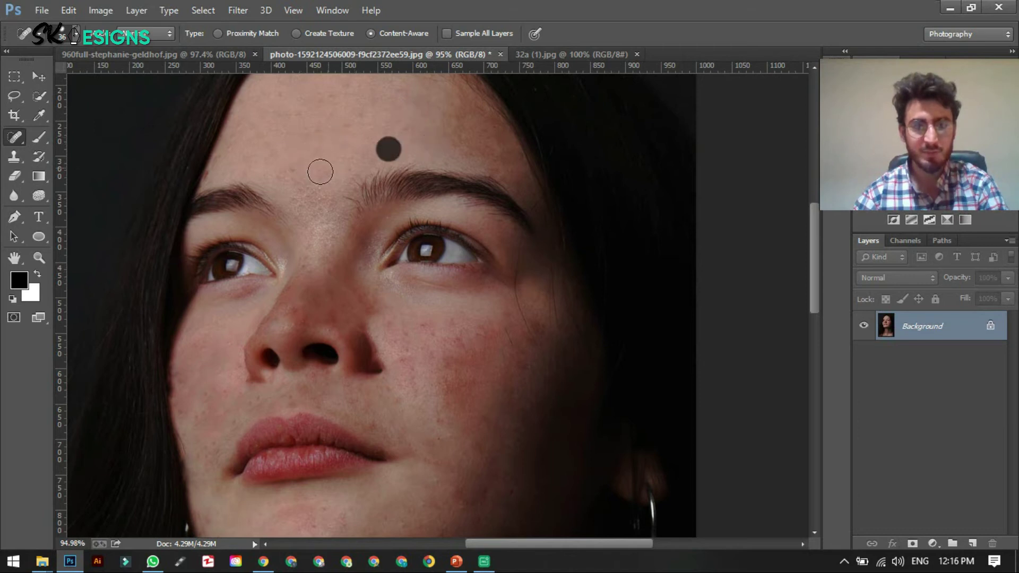
Heal the spots between the eyebrows and the red marks on the shaded cheek next to the nose.
{"action": "left_click", "coordinate": [300, 204]}
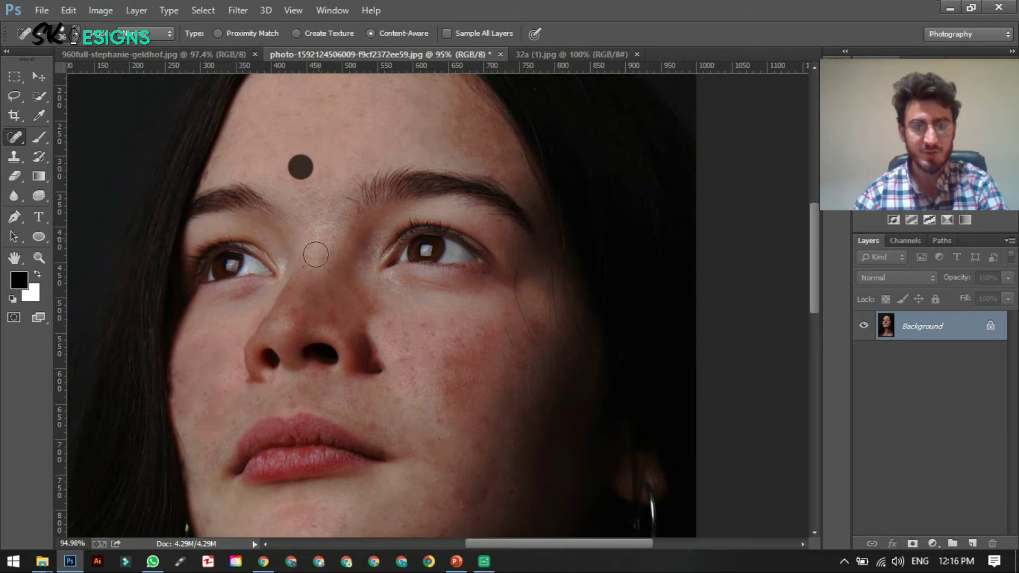
{"action": "left_click", "coordinate": [330, 183]}
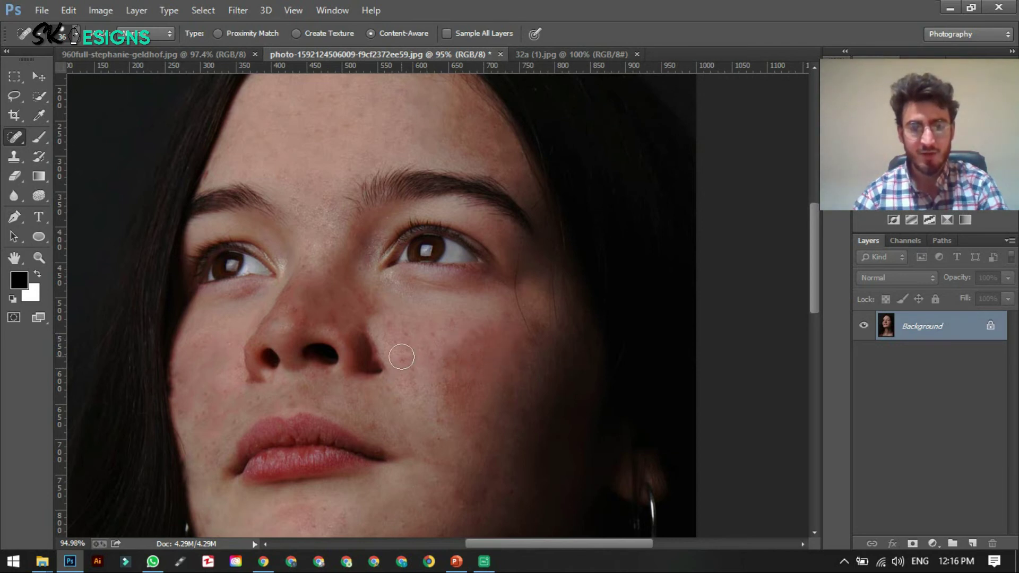
{"action": "left_click", "coordinate": [433, 348]}
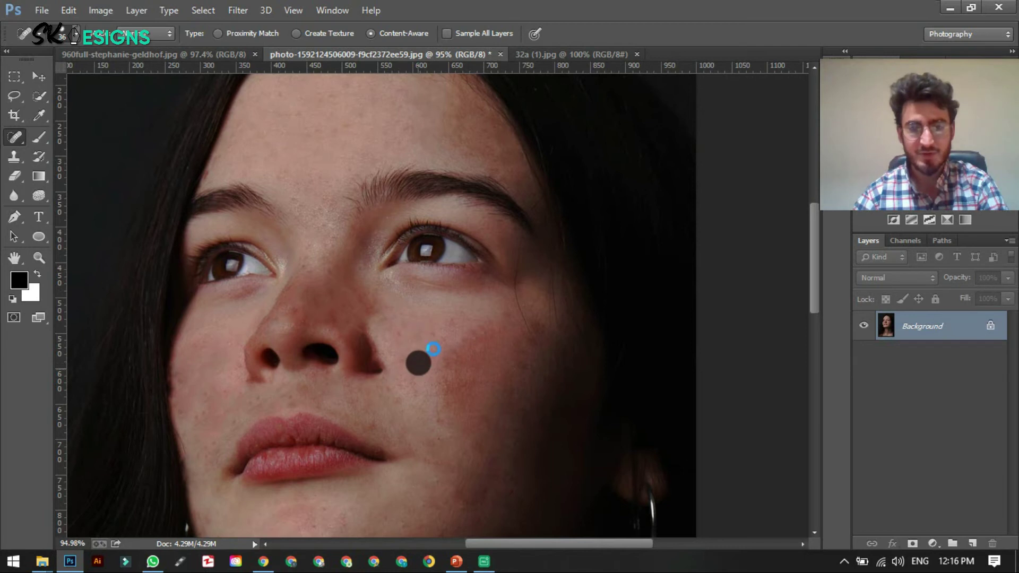
{"action": "left_click", "coordinate": [450, 328]}
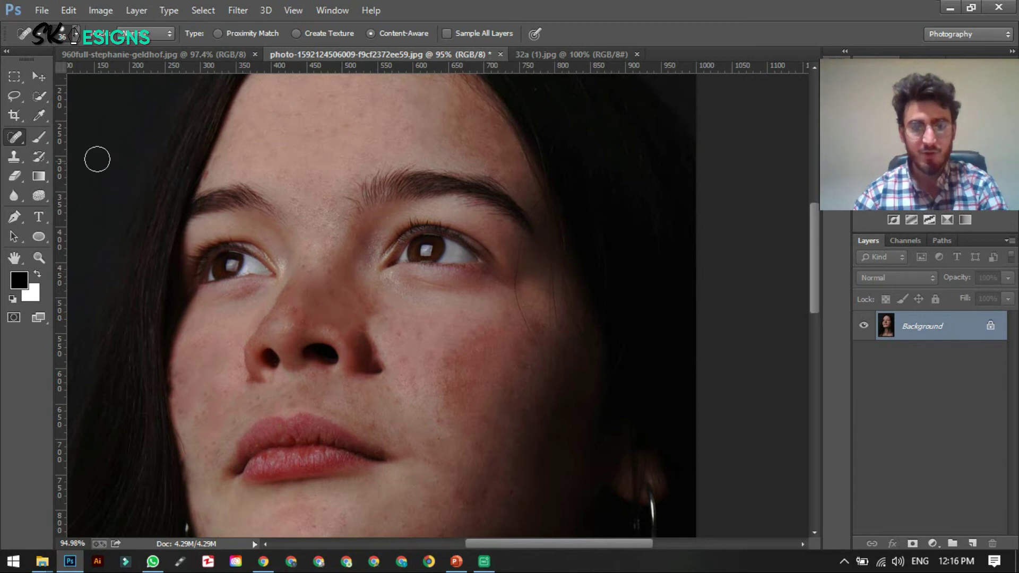
Switch to the Patch tool and outline the upper neck between the jawline and the skin crease.
{"action": "right_click", "coordinate": [14, 138]}
{"action": "left_click", "coordinate": [67, 163]}
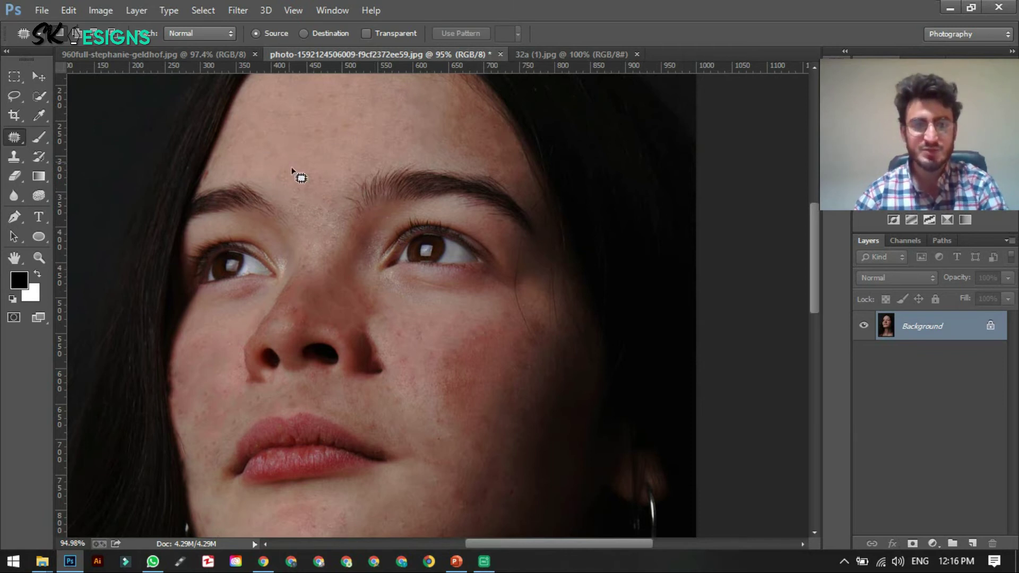
{"action": "scroll", "coordinate": [307, 204], "scroll_direction": "up", "scroll_amount": 3}
{"action": "scroll", "coordinate": [314, 240], "scroll_direction": "down", "scroll_amount": 5}
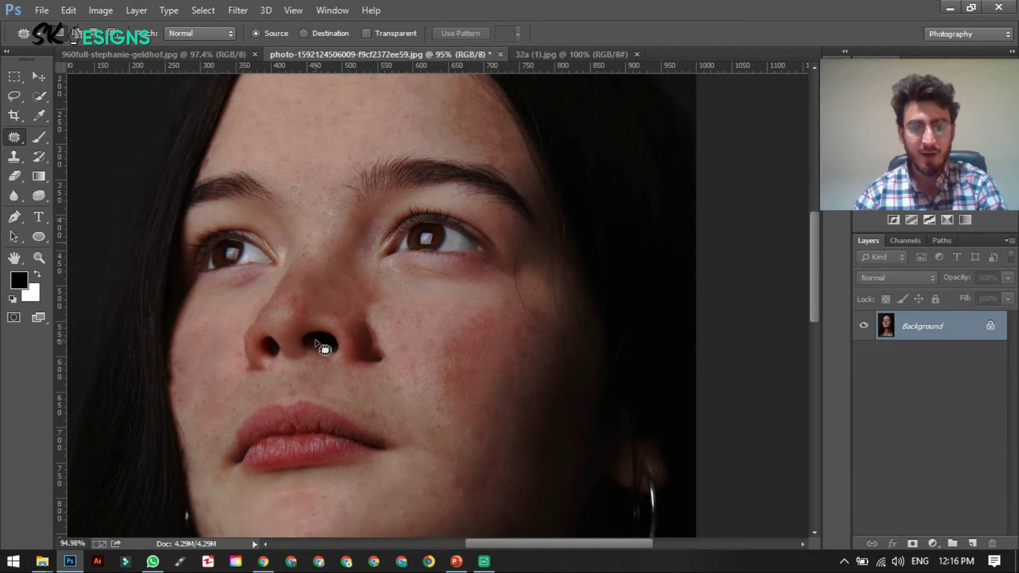
{"action": "scroll", "coordinate": [321, 425], "scroll_direction": "up", "scroll_amount": 2}
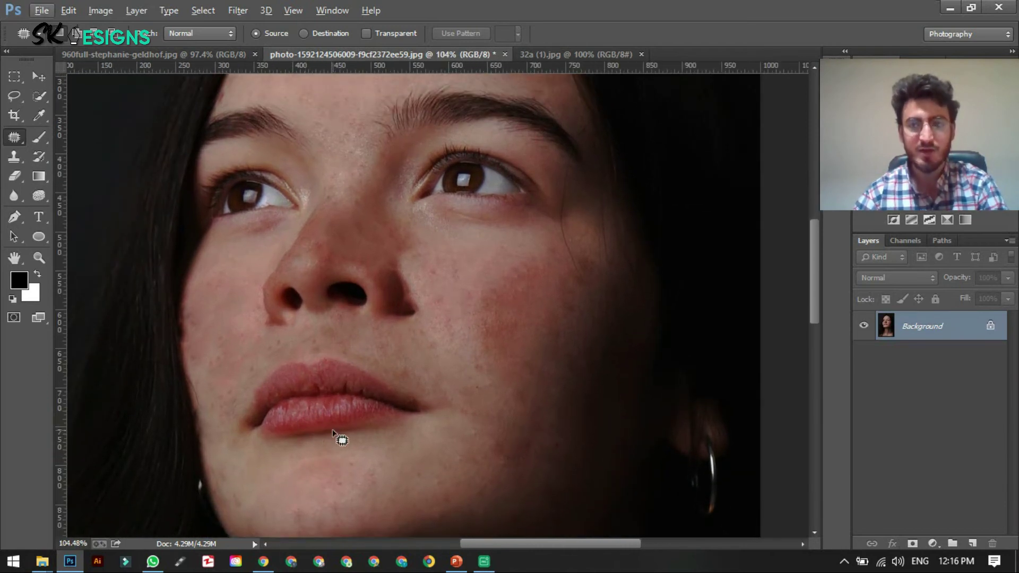
{"action": "scroll", "coordinate": [337, 435], "scroll_direction": "up", "scroll_amount": 1}
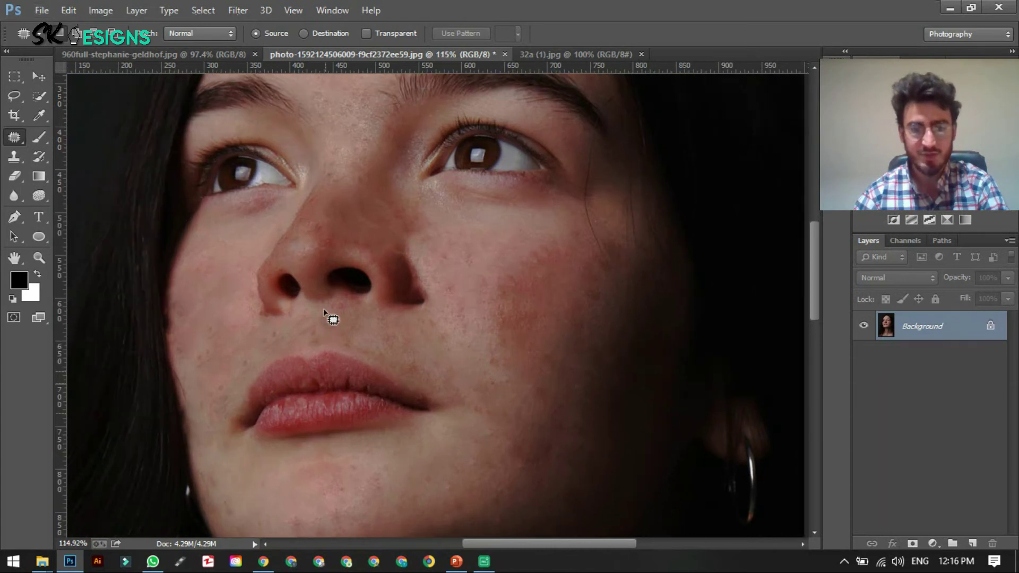
{"action": "scroll", "coordinate": [328, 317], "scroll_direction": "up", "scroll_amount": 1}
{"action": "scroll", "coordinate": [318, 345], "scroll_direction": "down", "scroll_amount": 3}
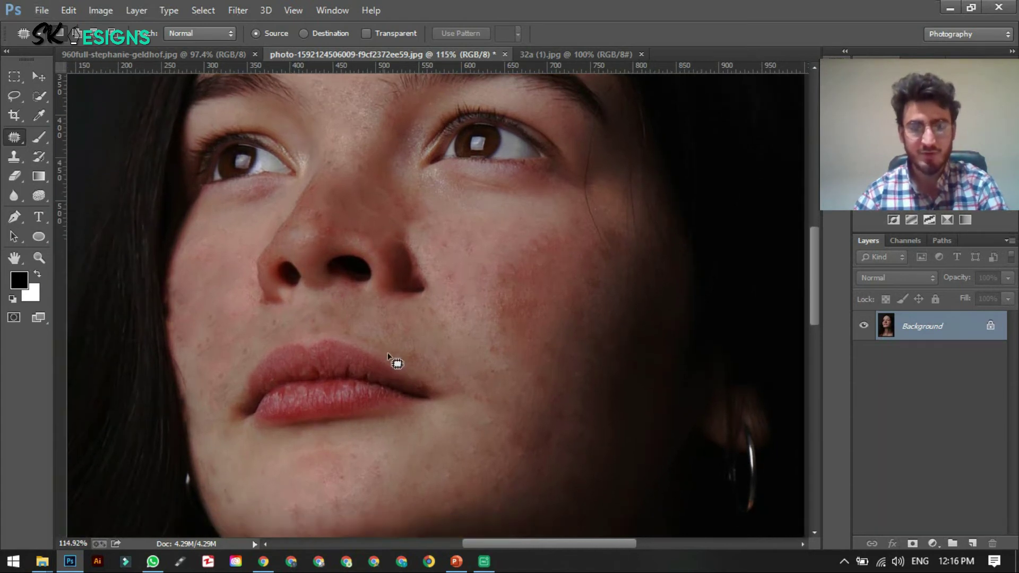
{"action": "scroll", "coordinate": [286, 470], "scroll_direction": "down", "scroll_amount": 6}
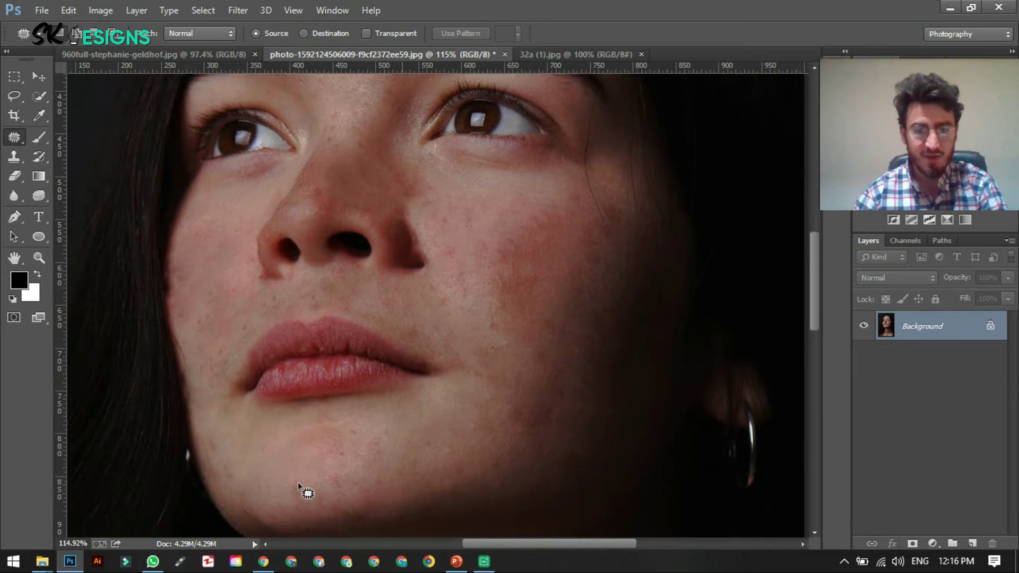
{"action": "scroll", "coordinate": [327, 483], "scroll_direction": "down", "scroll_amount": 10}
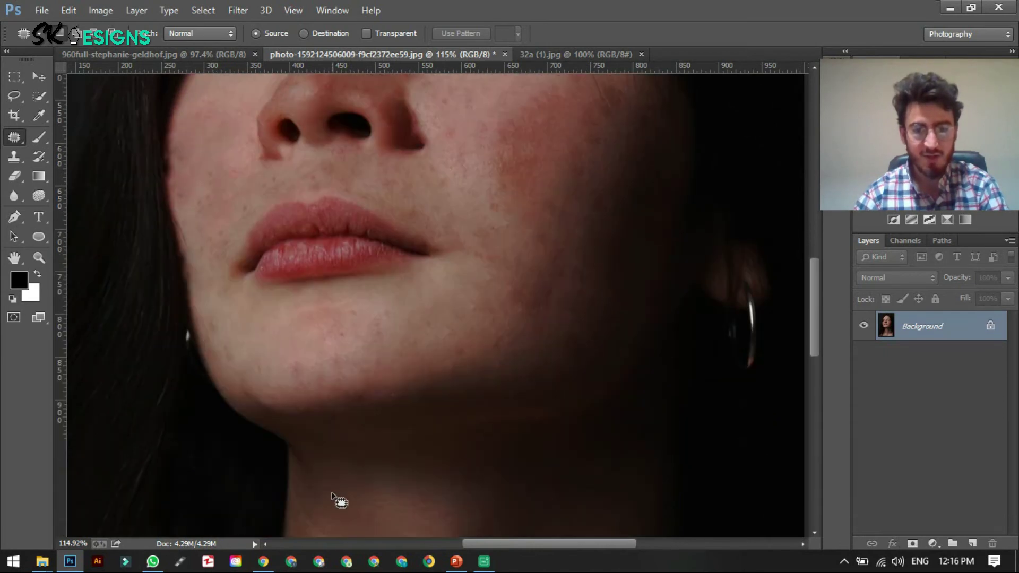
{"action": "scroll", "coordinate": [351, 494], "scroll_direction": "down", "scroll_amount": 8}
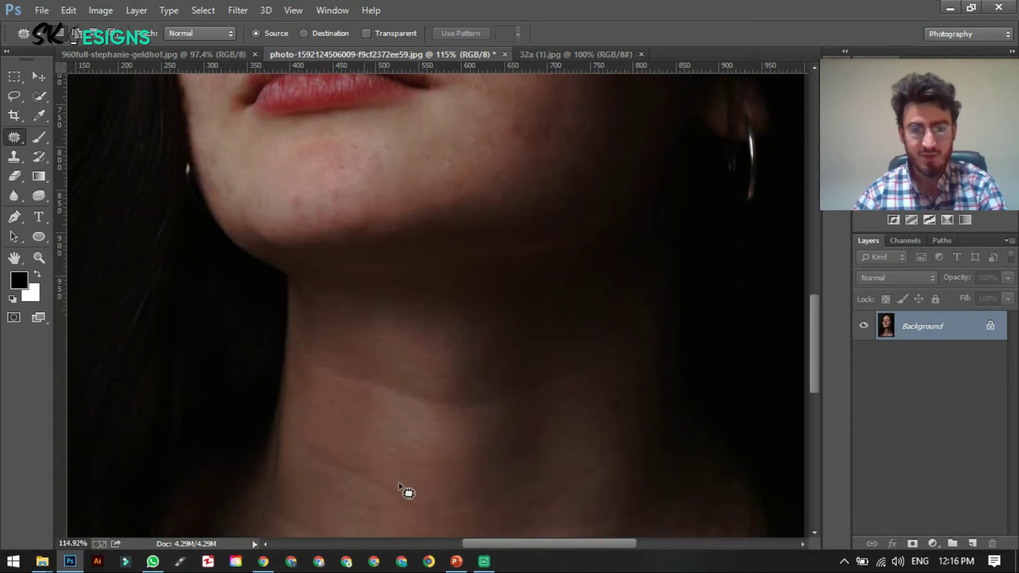
{"action": "scroll", "coordinate": [387, 313], "scroll_direction": "down", "scroll_amount": 3}
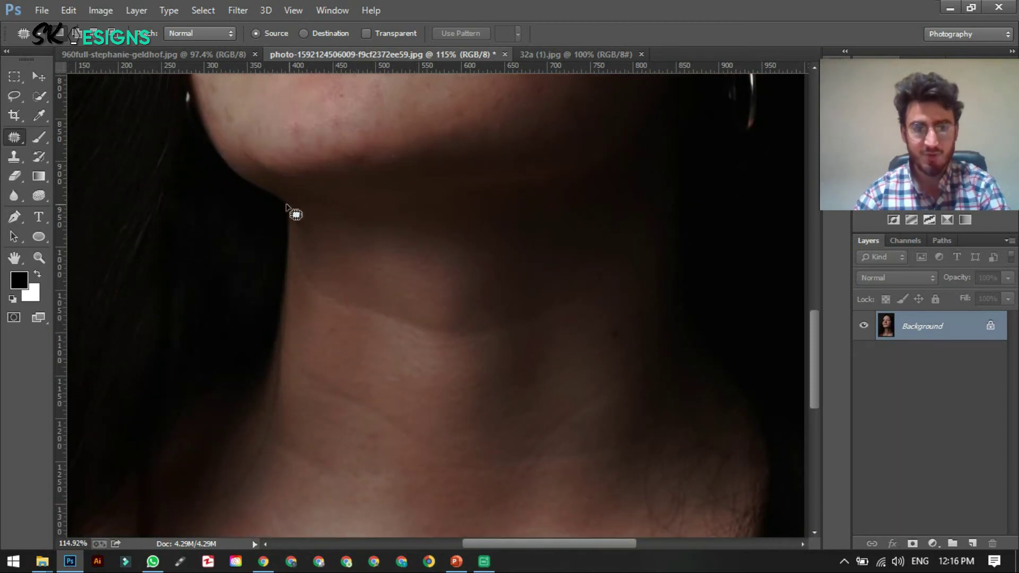
{"action": "mouse_move", "coordinate": [290, 207]}
{"action": "left_mouse_down"}
{"action": "mouse_move", "coordinate": [288, 262]}
{"action": "mouse_move", "coordinate": [369, 318]}
{"action": "left_mouse_up"}
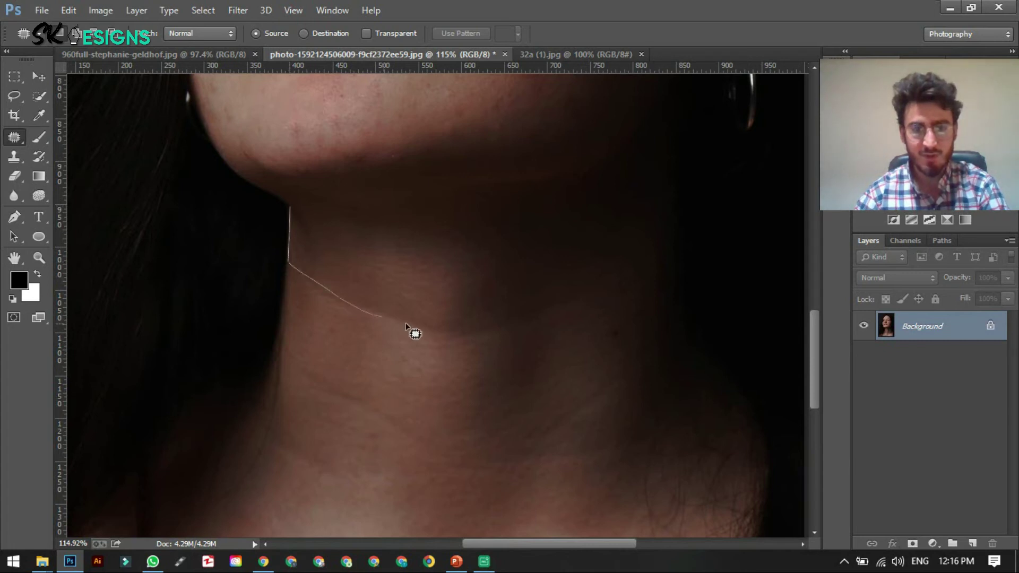
{"action": "mouse_move", "coordinate": [430, 335]}
{"action": "left_mouse_down"}
{"action": "mouse_move", "coordinate": [508, 335]}
{"action": "mouse_move", "coordinate": [662, 253]}
{"action": "mouse_move", "coordinate": [670, 244]}
{"action": "mouse_move", "coordinate": [657, 125]}
{"action": "mouse_move", "coordinate": [596, 173]}
{"action": "mouse_move", "coordinate": [560, 182]}
{"action": "mouse_move", "coordinate": [291, 212]}
{"action": "left_mouse_up"}
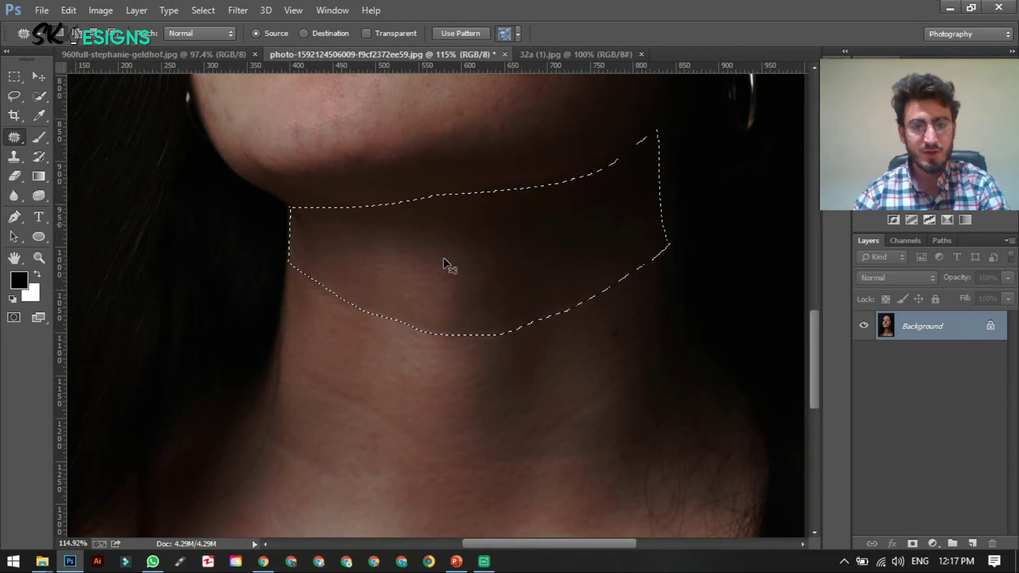
Move the outlined neck skin down over the crease and switch to the Move tool, keeping the selection active.
{"action": "left_click_drag", "start_coordinate": [450, 295], "coordinate": [452, 327]}
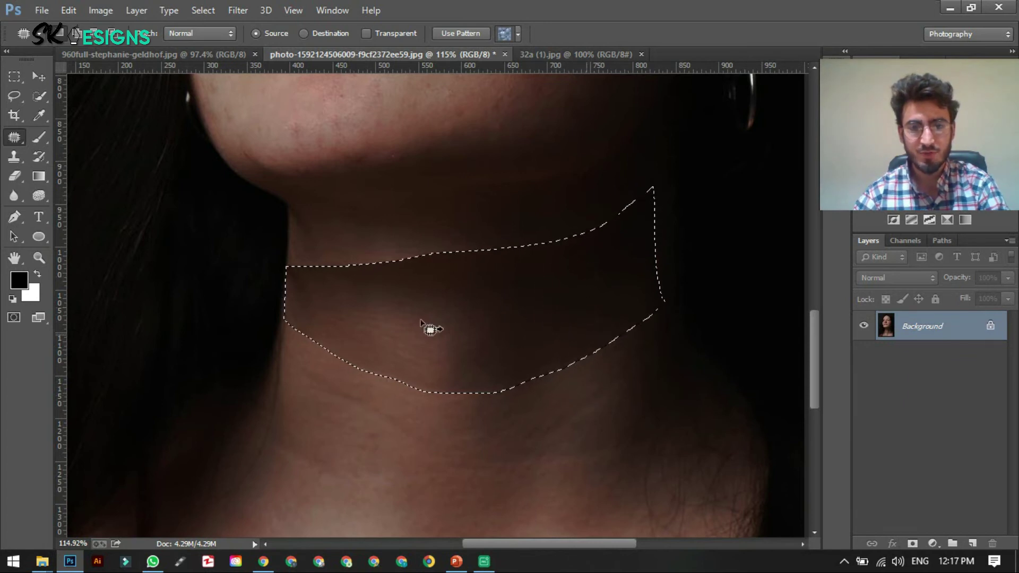
{"action": "left_click", "coordinate": [43, 74]}
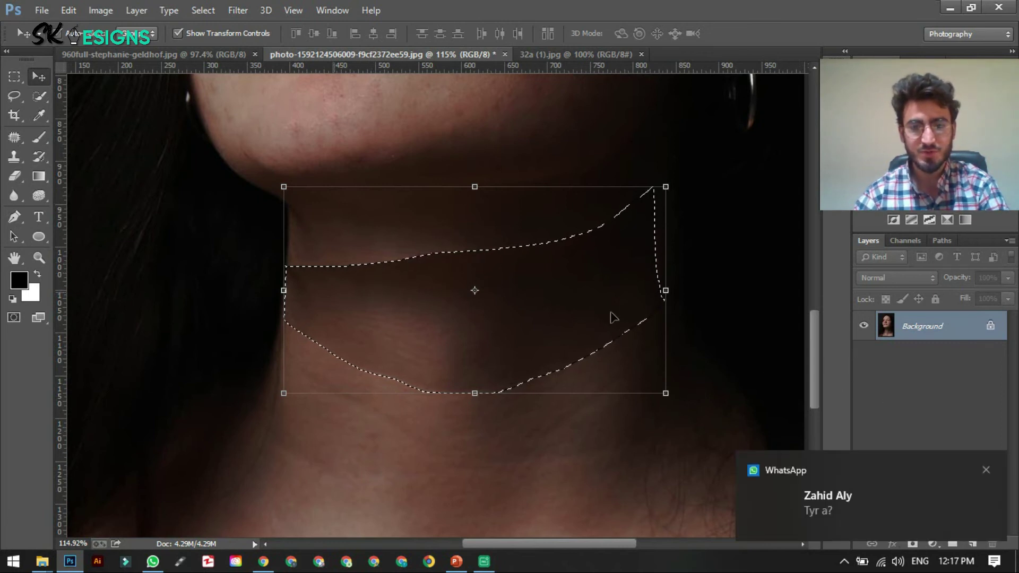
{"action": "left_click", "coordinate": [985, 469]}
{"action": "key", "text": "ctrl+d"}
{"action": "key", "text": "ctrl+z"}
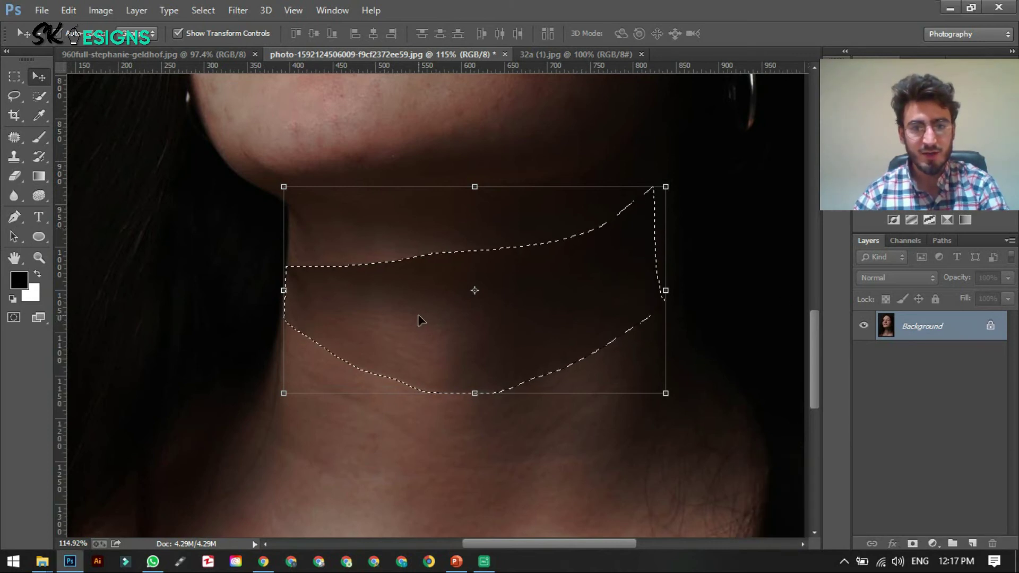
Nudge the selected neck skin slightly upward in small increments.
{"action": "key", "text": "Up"}
{"action": "key", "text": "Up"}
{"action": "key", "text": "Up"}
{"action": "key", "text": "Up"}
{"action": "key", "text": "Up"}
{"action": "key", "text": "Up"}
{"action": "key", "text": "Up"}
{"action": "key", "text": "Up"}
{"action": "key", "text": "Up"}
{"action": "key", "text": "Up"}
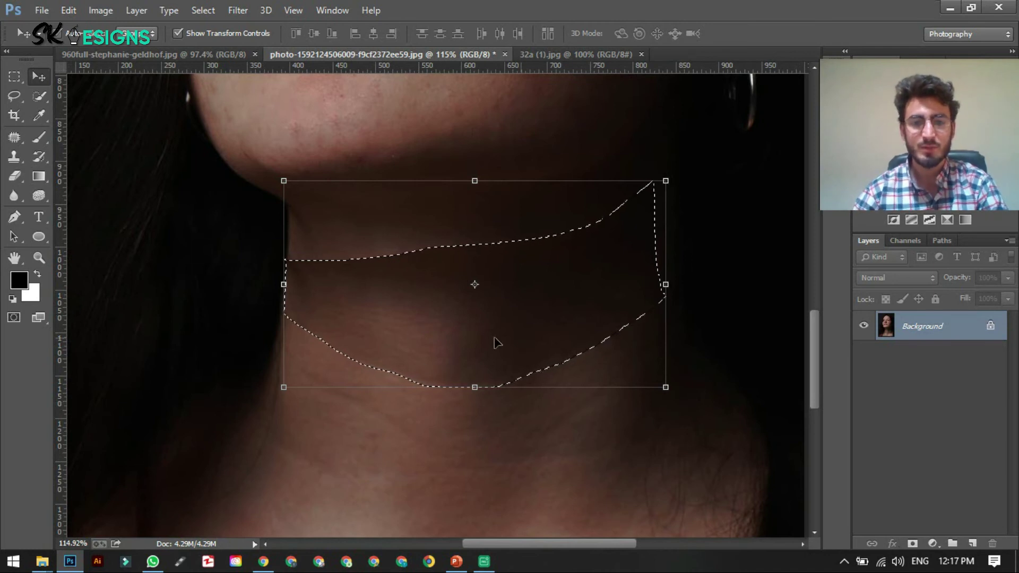
Try to scale the selected neck skin down to about 90% width and 94% height and shift it upward.
{"action": "left_click_drag", "start_coordinate": [474, 181], "coordinate": [474, 204]}
{"action": "key", "text": "ctrl+z"}
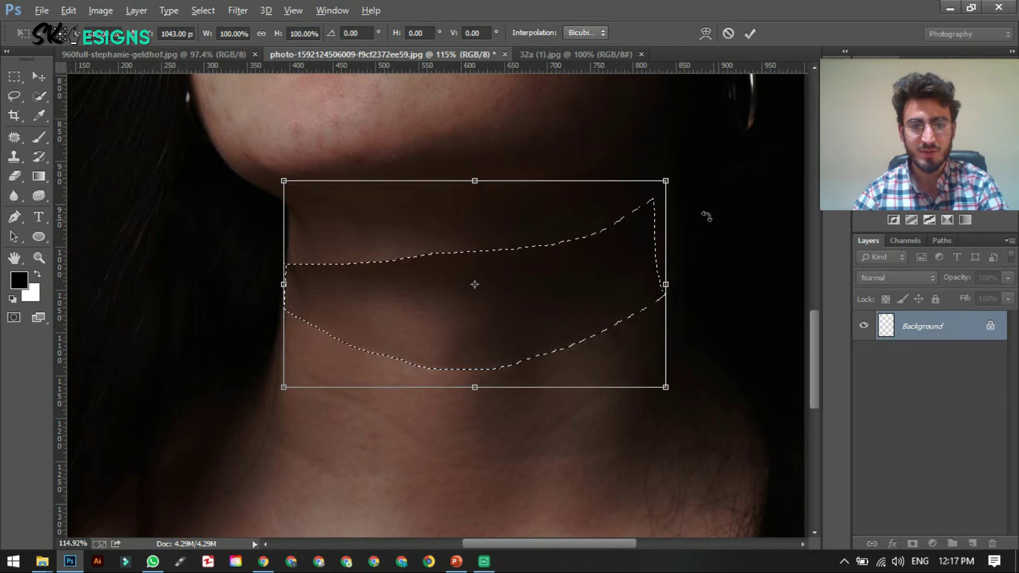
{"action": "left_click_drag", "start_coordinate": [661, 182], "coordinate": [631, 199]}
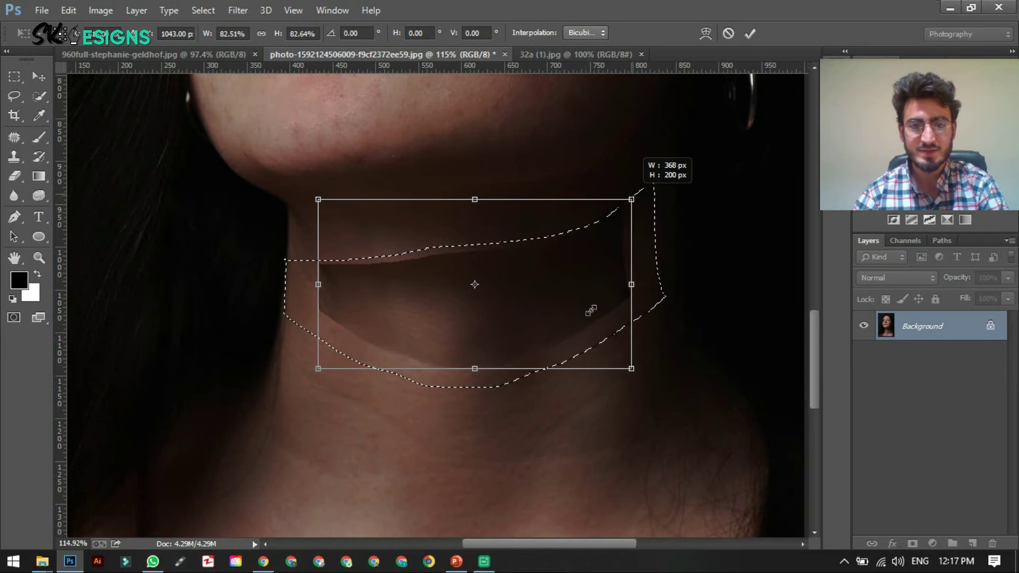
{"action": "left_click_drag", "start_coordinate": [469, 316], "coordinate": [455, 293]}
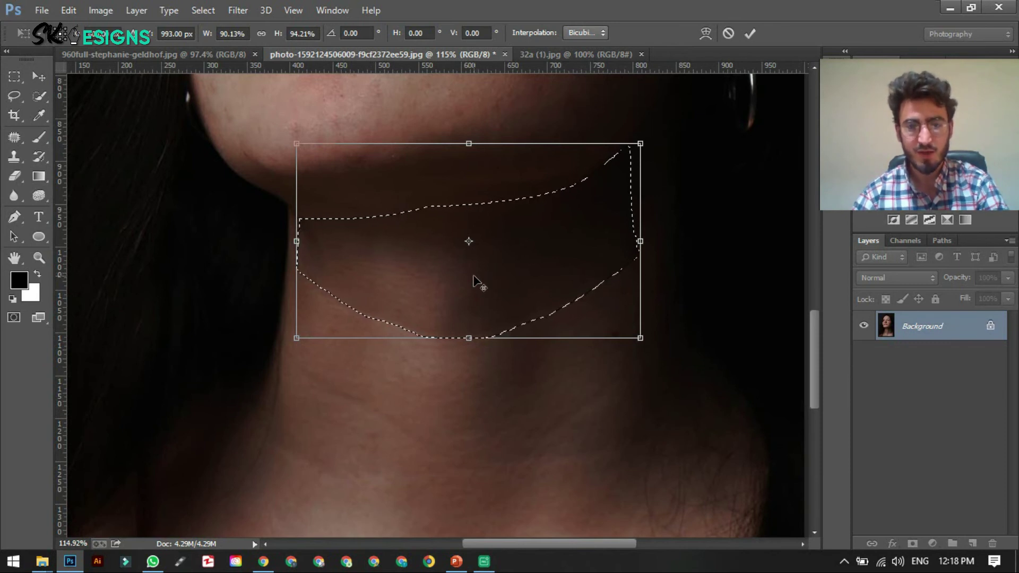
{"action": "scroll", "coordinate": [275, 269], "scroll_direction": "up", "scroll_amount": 1}
{"action": "scroll", "coordinate": [275, 269], "scroll_direction": "down", "scroll_amount": 3}
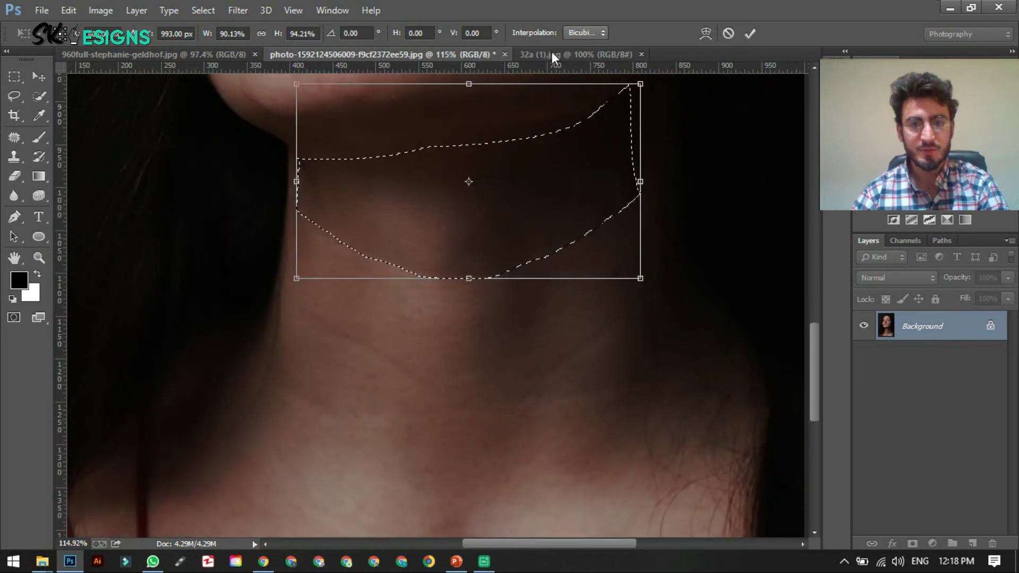
{"action": "key", "text": "Return"}
Switch to the baby photo 32a (1).jpg and activate the Red Eye tool.
{"action": "key", "text": "ctrl+Tab"}
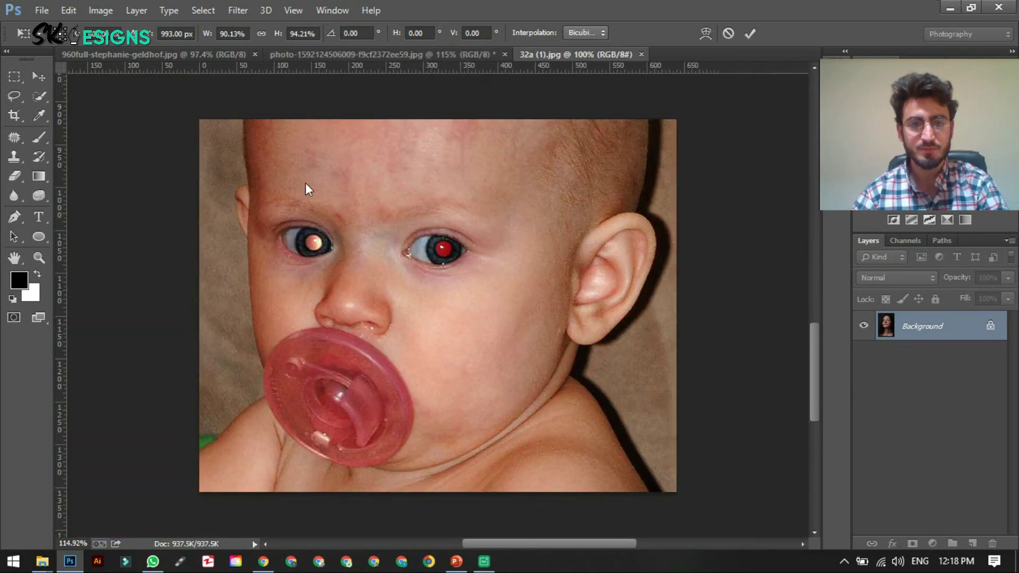
{"action": "key", "text": "v"}
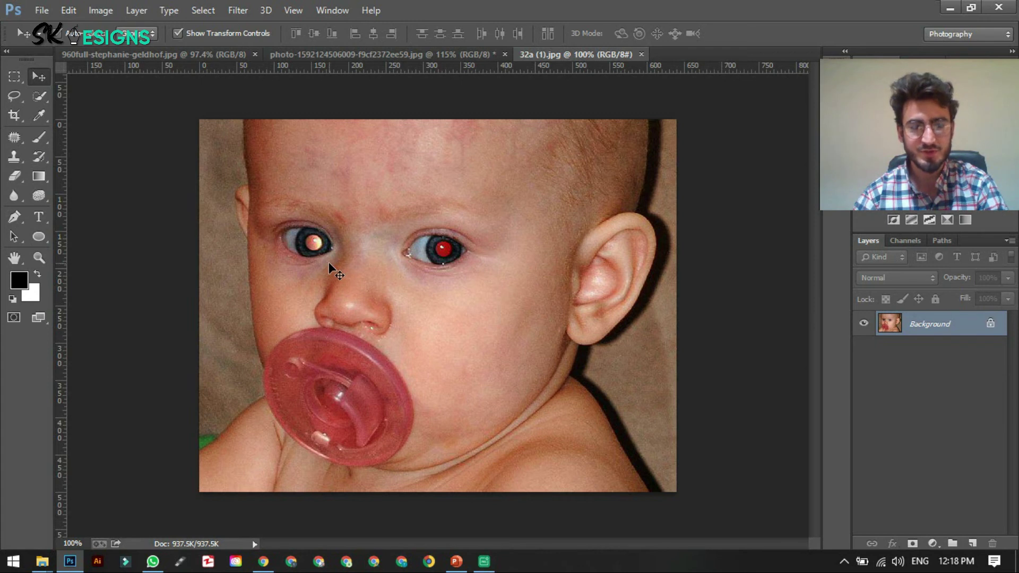
{"action": "left_click", "coordinate": [16, 136]}
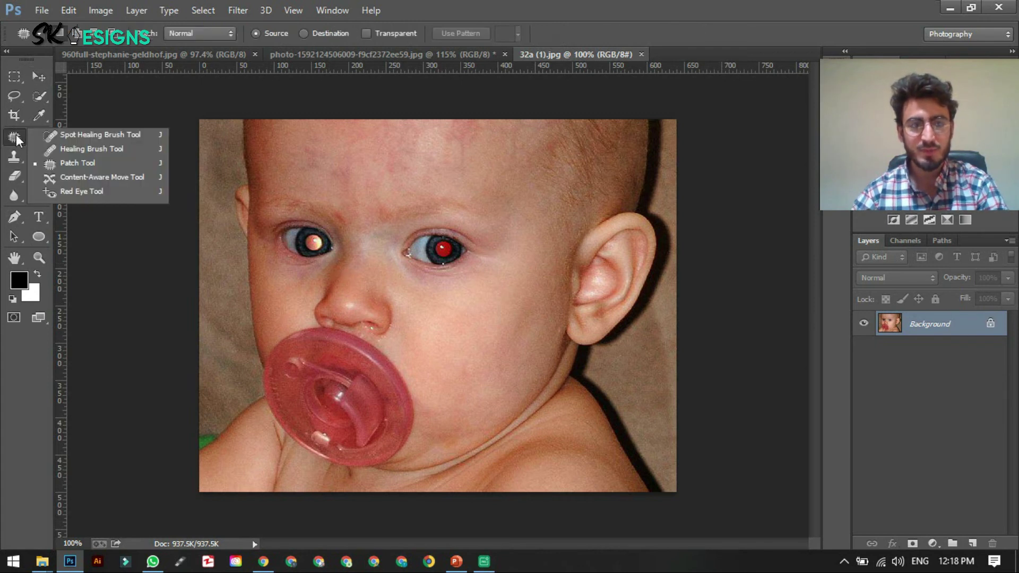
{"action": "left_click", "coordinate": [62, 191]}
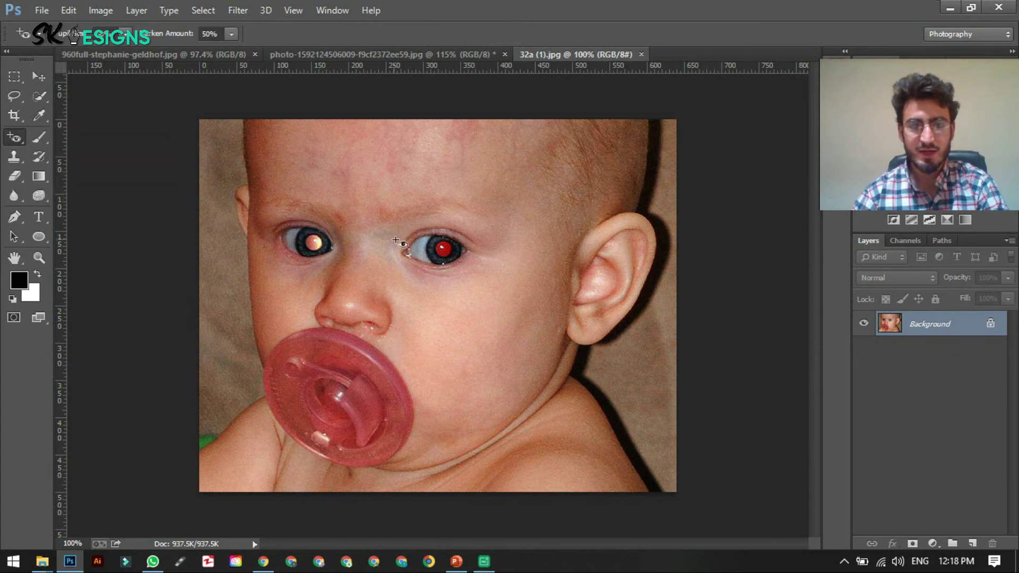
Set the Darken Amount to 24% and remove the bright red from the baby's pupil nearest the visible ear.
{"action": "scroll", "coordinate": [440, 250], "scroll_direction": "up", "scroll_amount": 3}
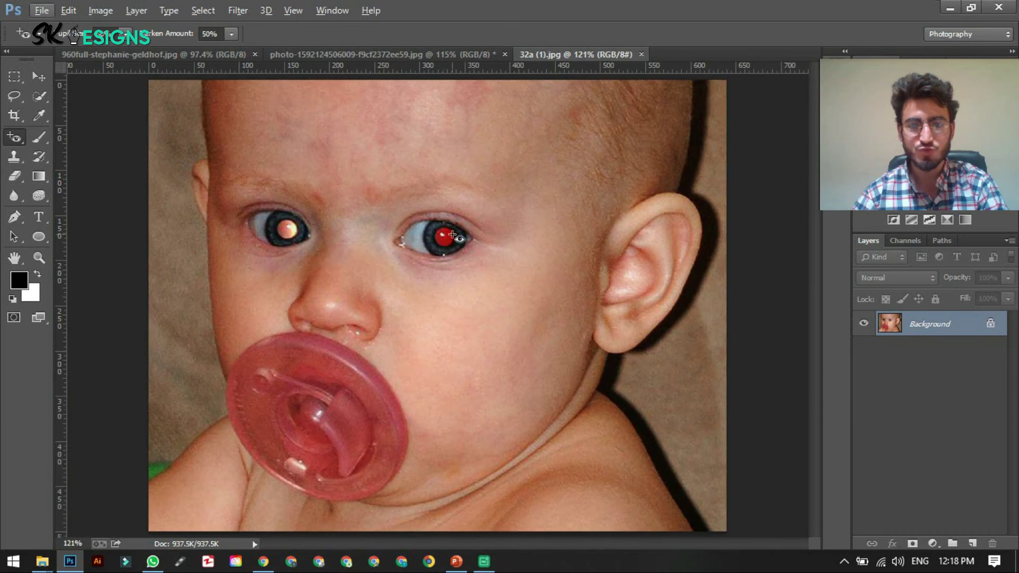
{"action": "scroll", "coordinate": [440, 240], "scroll_direction": "up", "scroll_amount": 4}
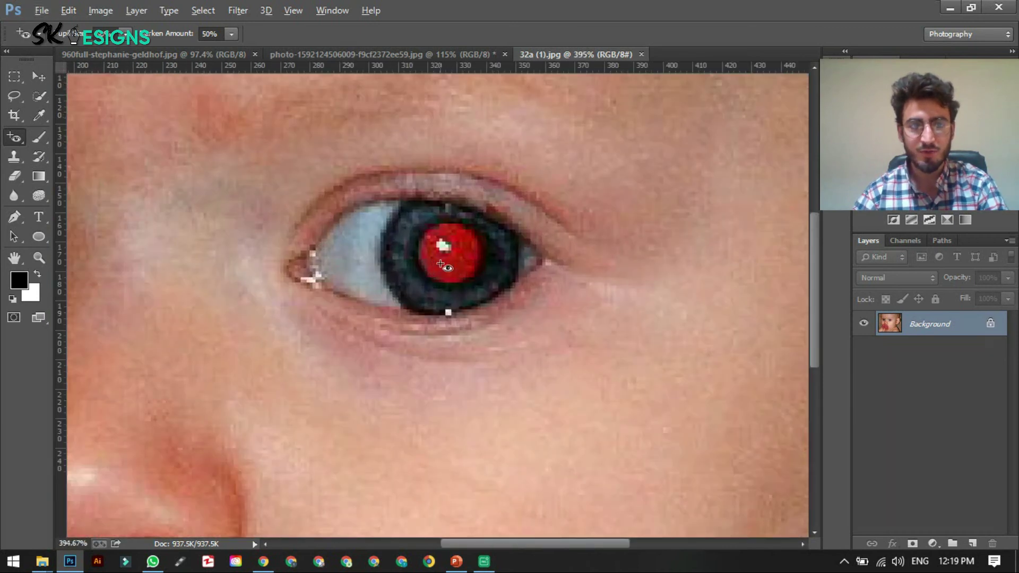
{"action": "left_click", "coordinate": [125, 34]}
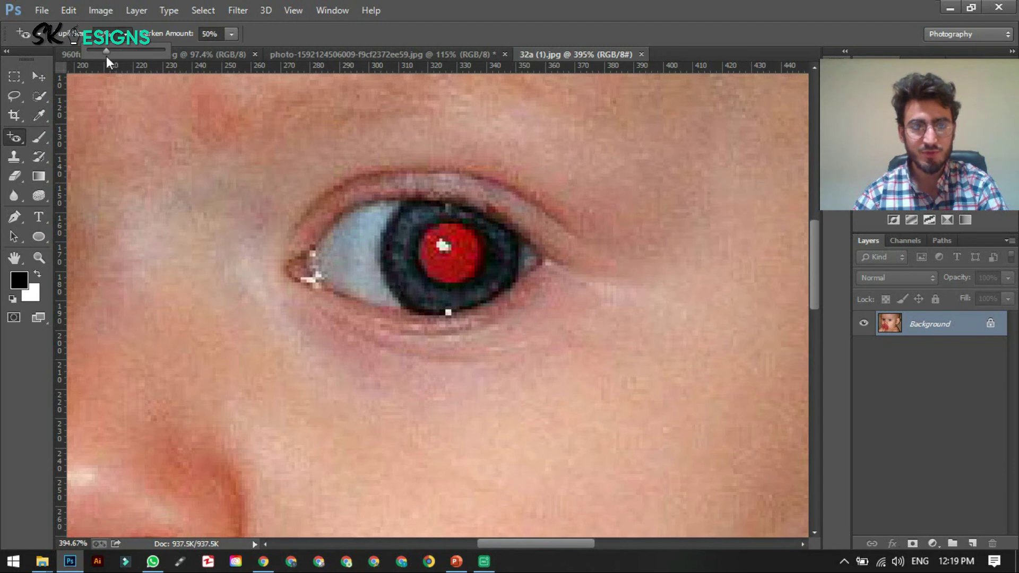
{"action": "left_click", "coordinate": [232, 35]}
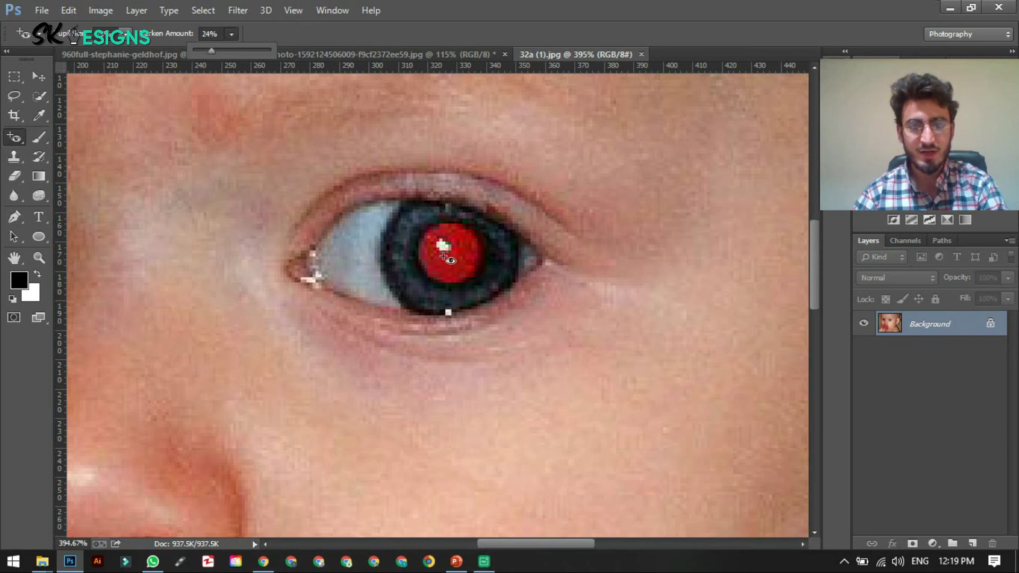
{"action": "left_click", "coordinate": [443, 236]}
{"action": "left_click", "coordinate": [442, 246]}
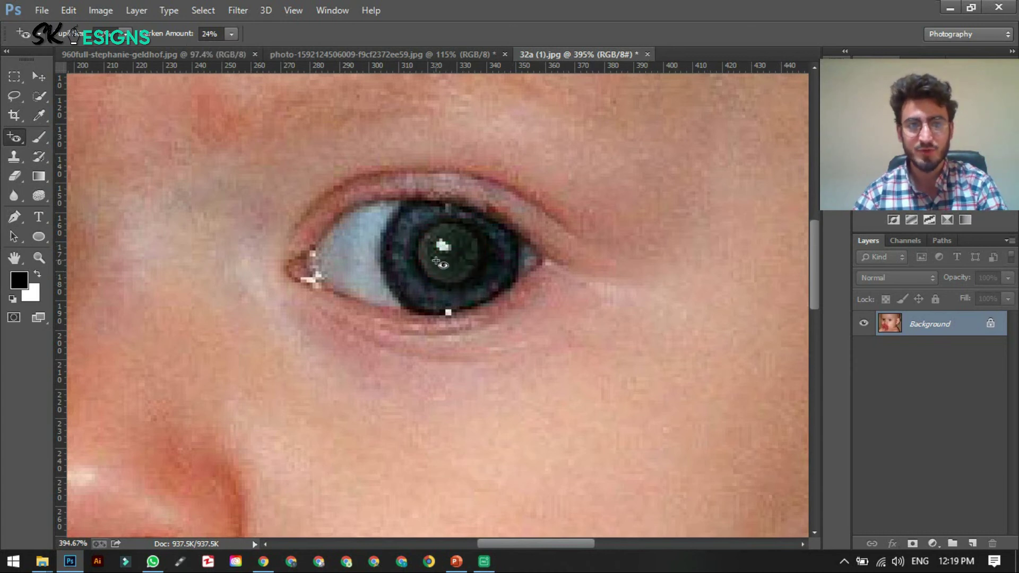
Remove the orange-red tint from the baby's other pupil with the Red Eye tool.
{"action": "scroll", "coordinate": [451, 263], "scroll_direction": "down", "scroll_amount": 3}
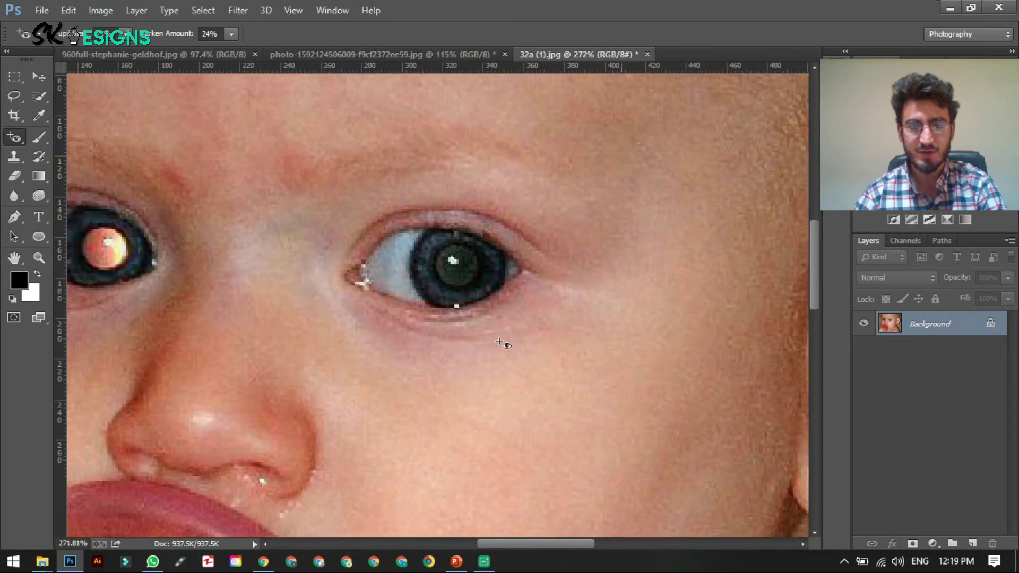
{"action": "scroll", "coordinate": [135, 263], "scroll_direction": "left", "scroll_amount": 2}
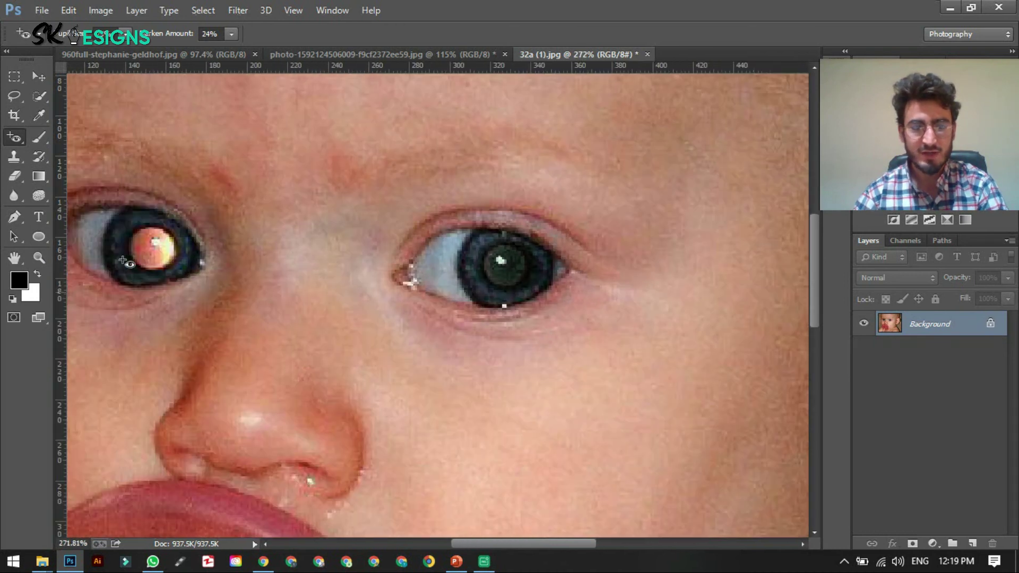
{"action": "left_click", "coordinate": [154, 250]}
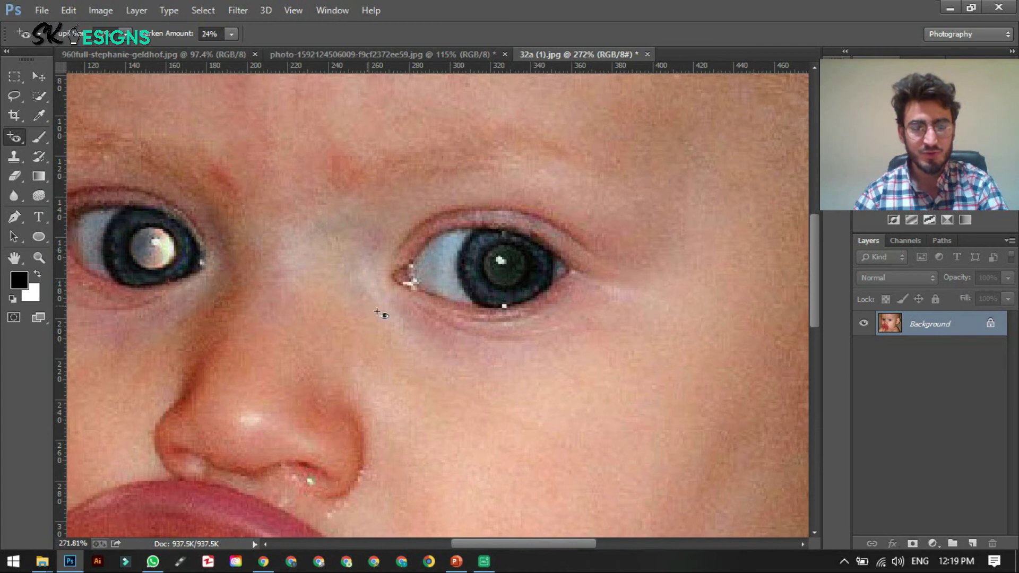
{"action": "left_click", "coordinate": [156, 251]}
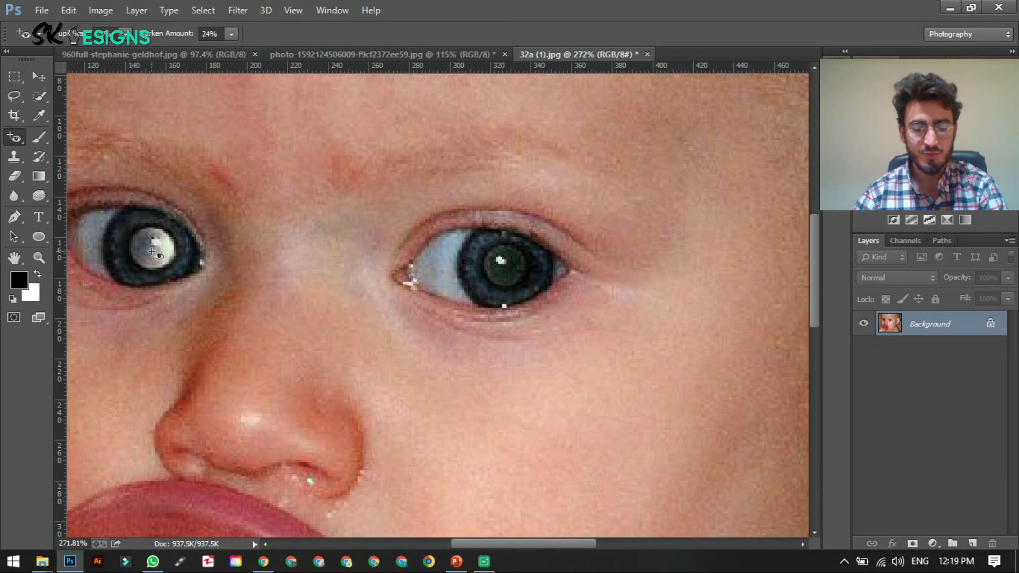
{"action": "left_click", "coordinate": [159, 269]}
{"action": "scroll", "coordinate": [341, 277], "scroll_direction": "down", "scroll_amount": 1}
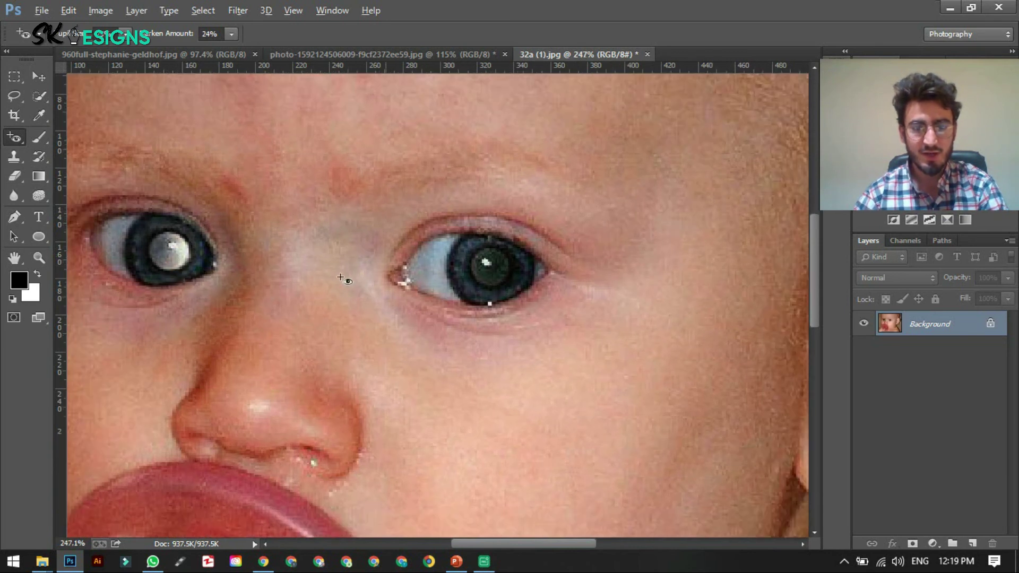
{"action": "scroll", "coordinate": [408, 361], "scroll_direction": "down", "scroll_amount": 4}
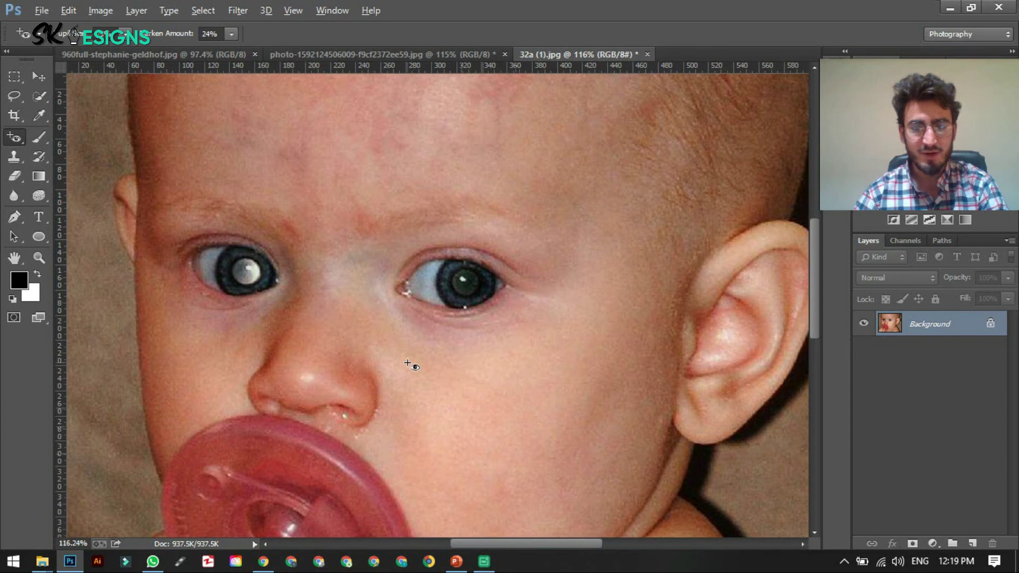
{"action": "scroll", "coordinate": [407, 363], "scroll_direction": "down", "scroll_amount": 2}
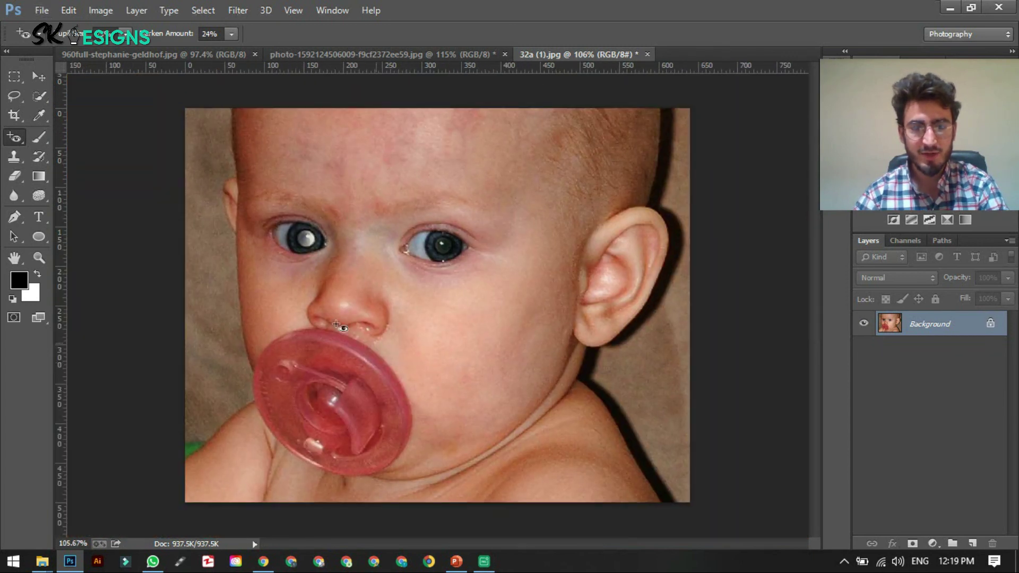
Set the Darken Amount to 64%, try the red-eye correction on the pale pupil, and undo that correction.
{"action": "scroll", "coordinate": [336, 325], "scroll_direction": "up", "scroll_amount": 1}
{"action": "left_click_drag", "start_coordinate": [230, 35], "coordinate": [264, 53]}
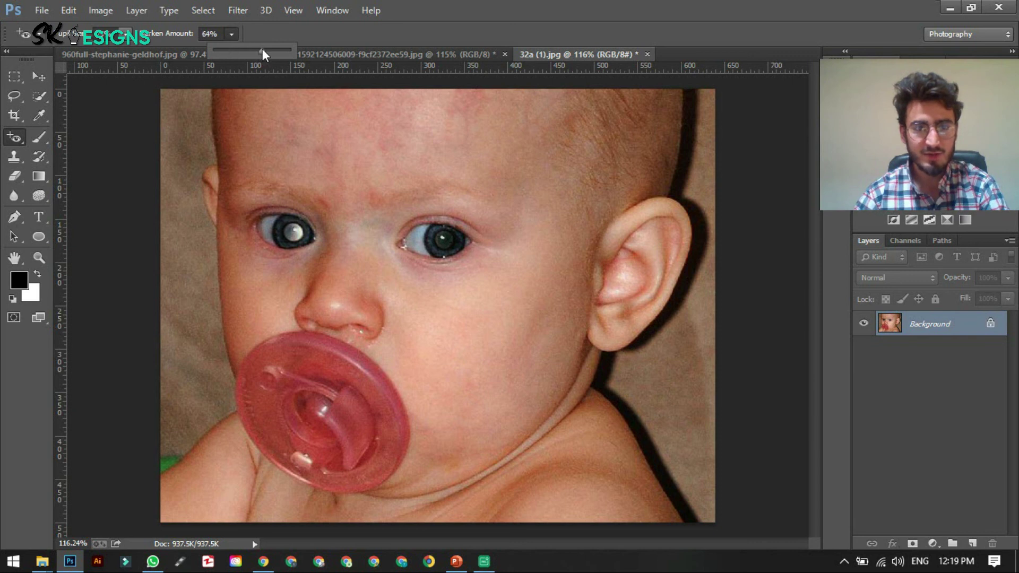
{"action": "left_click", "coordinate": [293, 231]}
{"action": "key", "text": "ctrl+z"}
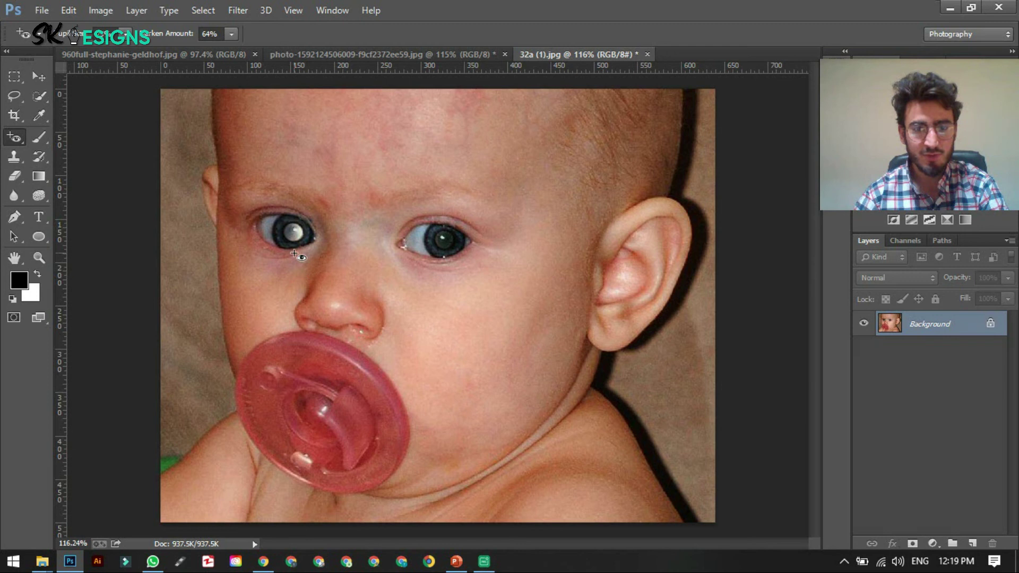
Apply the red-eye correction repeatedly over the baby's pale pupil with the stronger darkening.
{"action": "scroll", "coordinate": [295, 255], "scroll_direction": "up", "scroll_amount": 2}
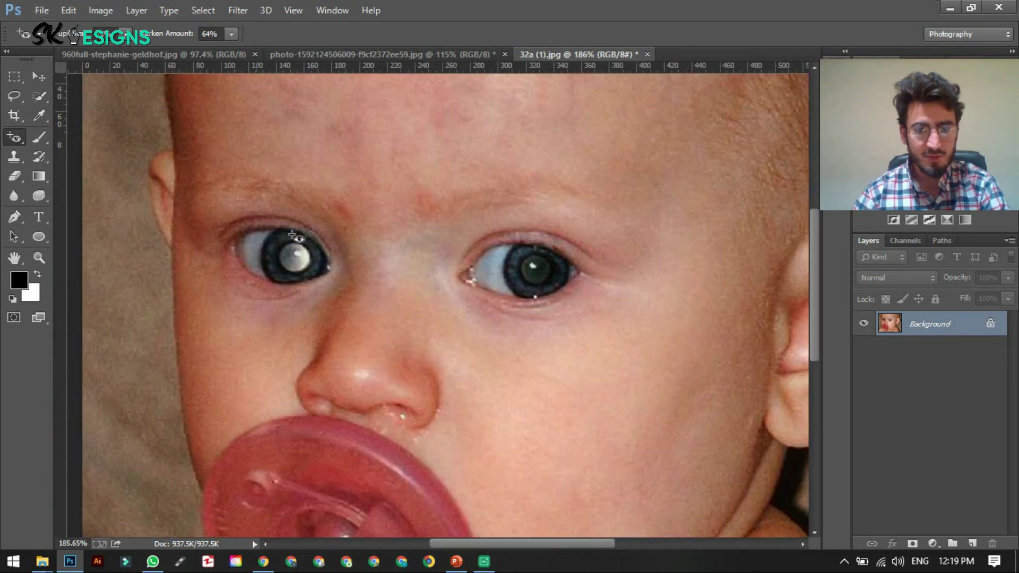
{"action": "scroll", "coordinate": [287, 255], "scroll_direction": "up", "scroll_amount": 1}
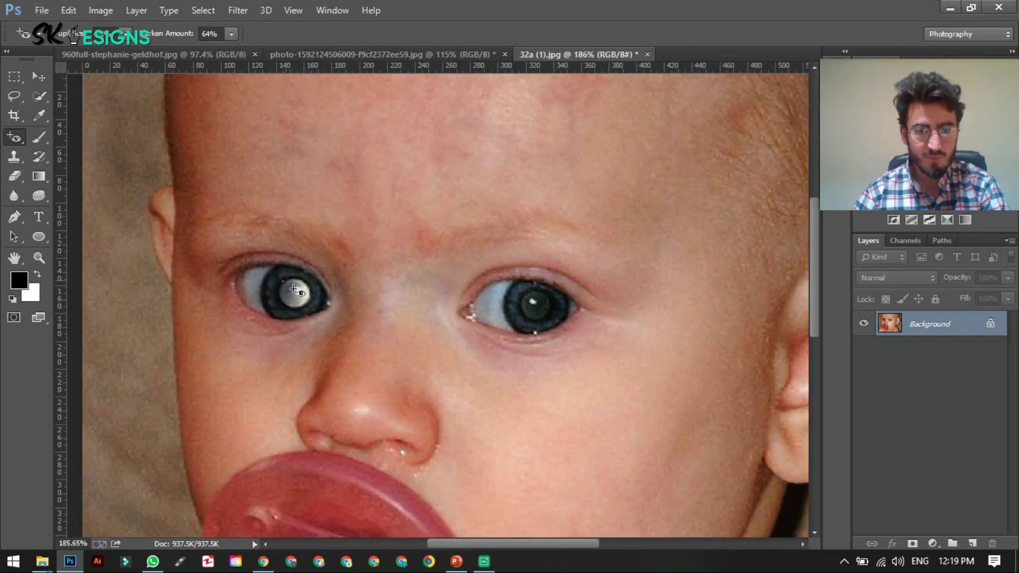
{"action": "left_click_drag", "start_coordinate": [302, 301], "coordinate": [307, 310]}
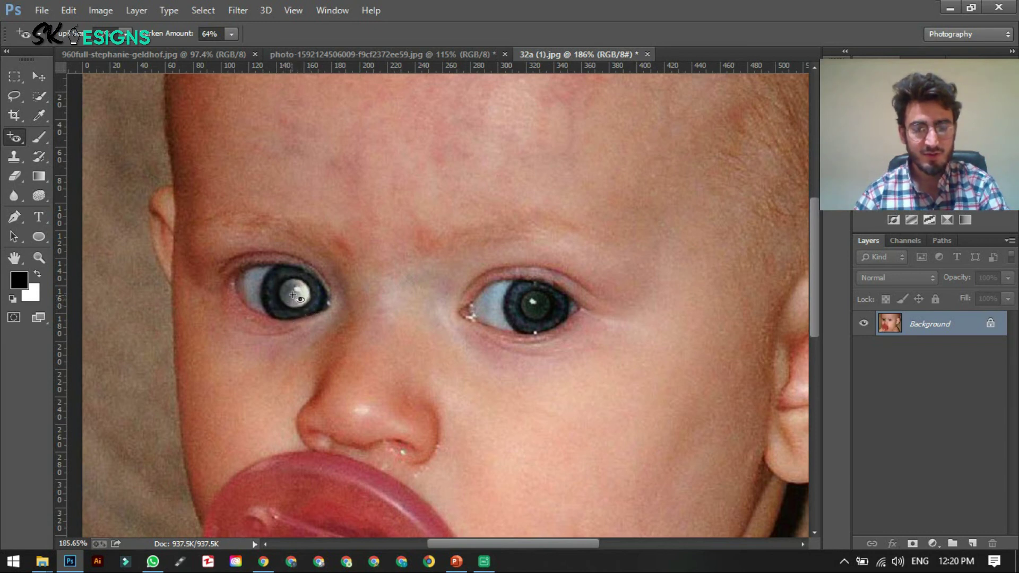
{"action": "left_click_drag", "start_coordinate": [295, 307], "coordinate": [274, 326]}
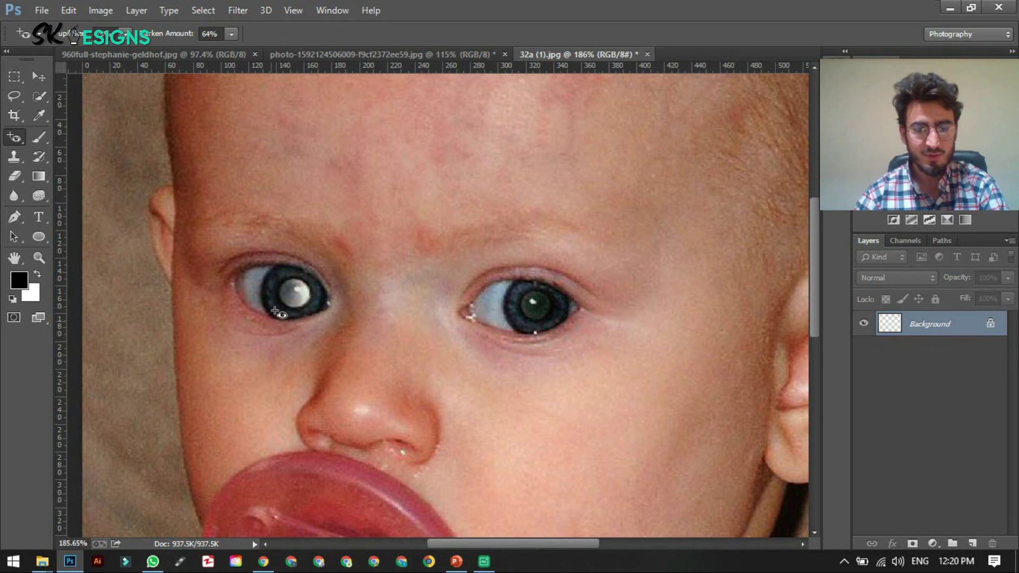
{"action": "left_click", "coordinate": [293, 294]}
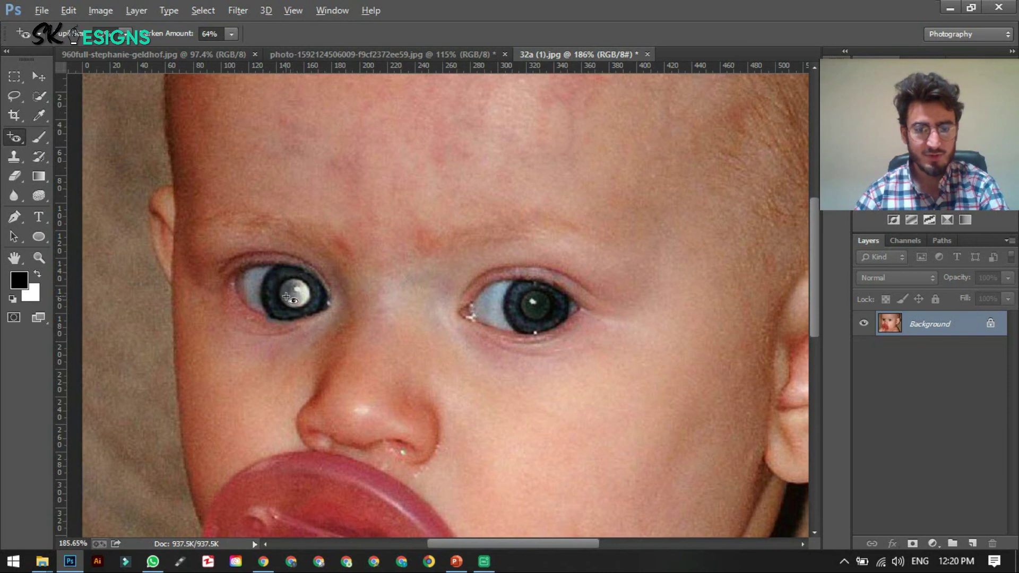
{"action": "scroll", "coordinate": [286, 296], "scroll_direction": "down", "scroll_amount": 1}
{"action": "scroll", "coordinate": [286, 296], "scroll_direction": "down", "scroll_amount": 4}
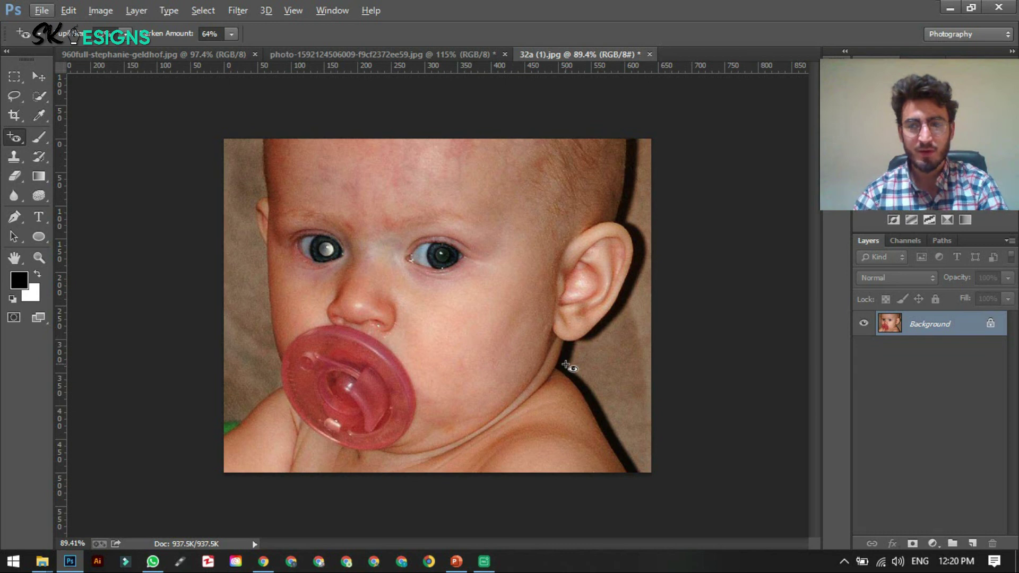
Return to the dark portrait to review the retouched neck and face, and switch to the blue-eyed woman's photo.
{"action": "right_click", "coordinate": [12, 139]}
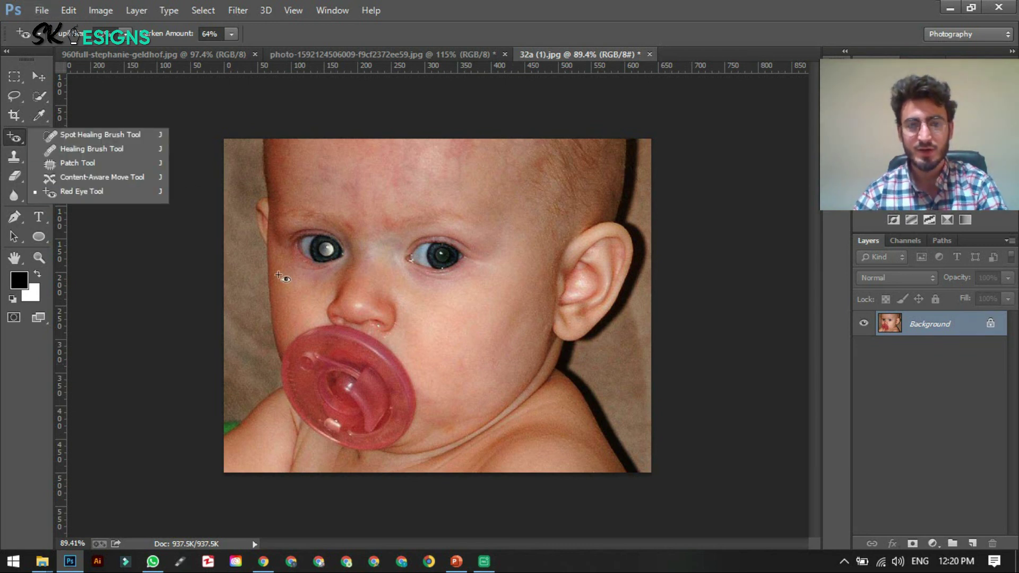
{"action": "left_click", "coordinate": [315, 53]}
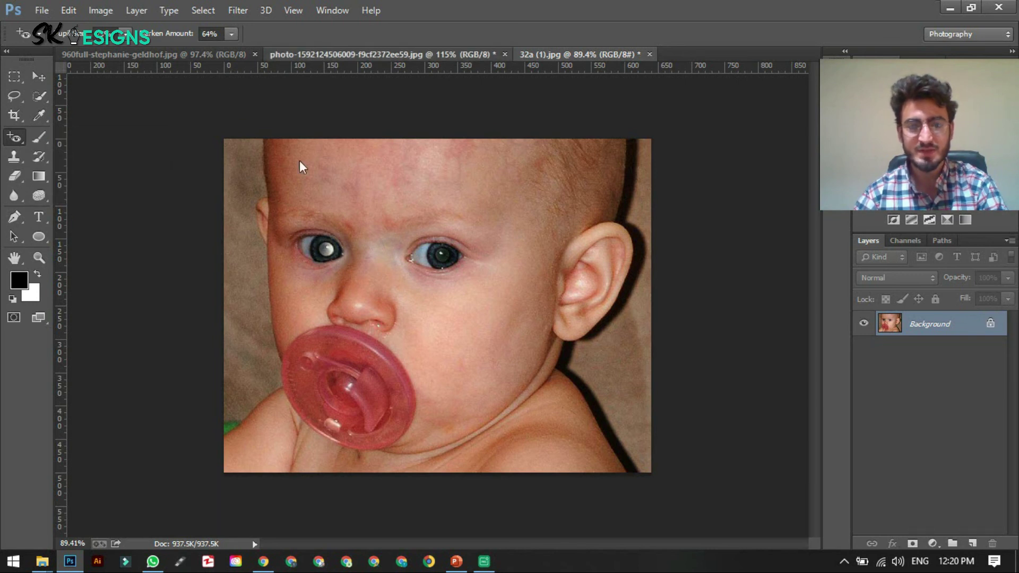
{"action": "left_click", "coordinate": [351, 56]}
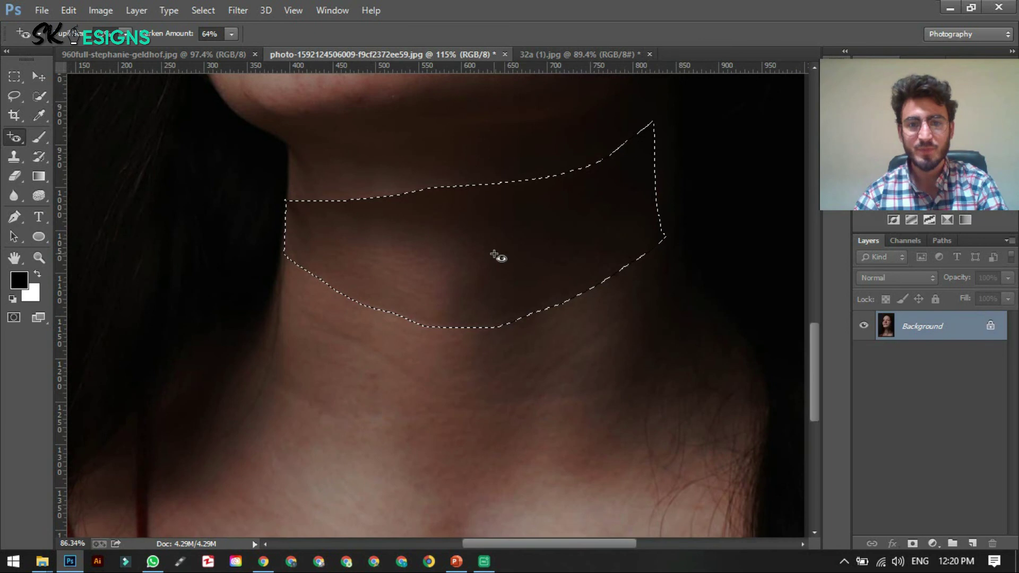
{"action": "scroll", "coordinate": [498, 258], "scroll_direction": "down", "scroll_amount": 3}
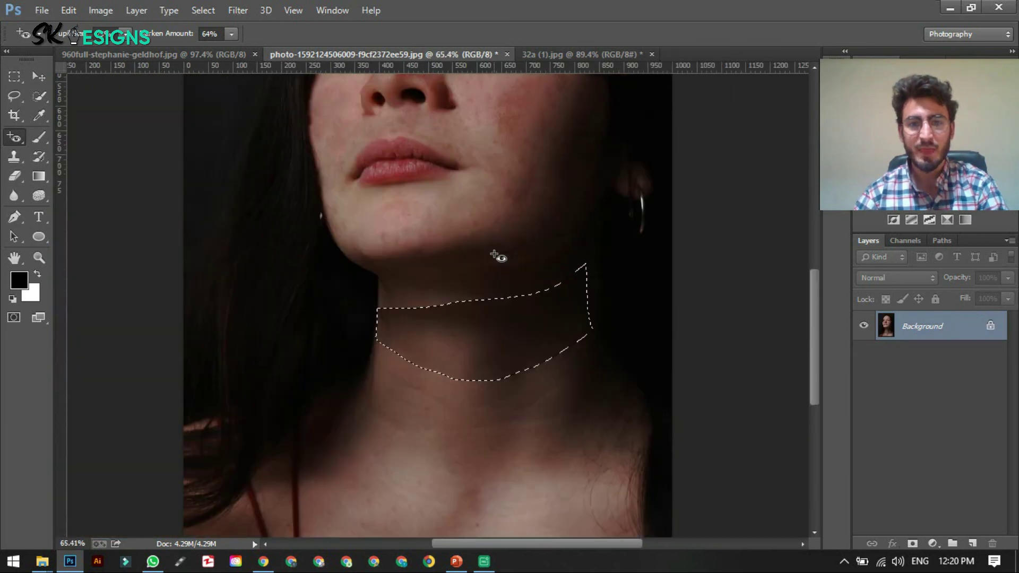
{"action": "scroll", "coordinate": [498, 257], "scroll_direction": "down", "scroll_amount": 1}
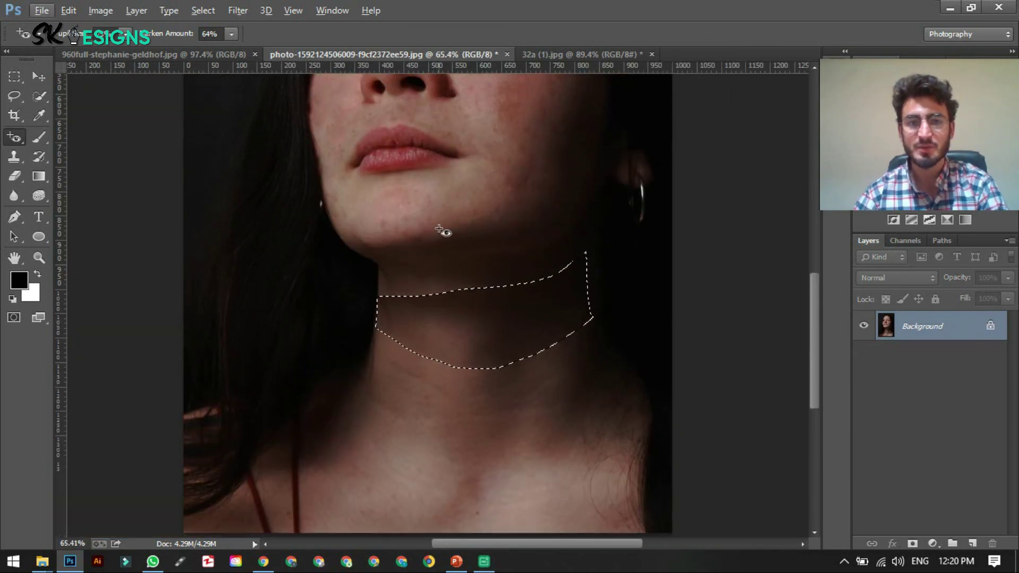
{"action": "scroll", "coordinate": [440, 230], "scroll_direction": "up", "scroll_amount": 3}
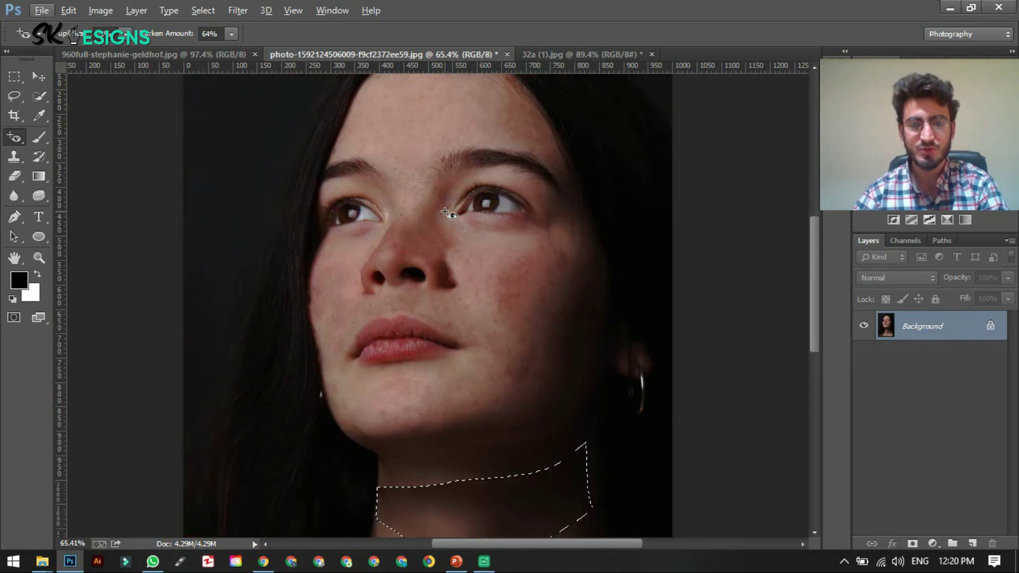
{"action": "left_click", "coordinate": [213, 57]}
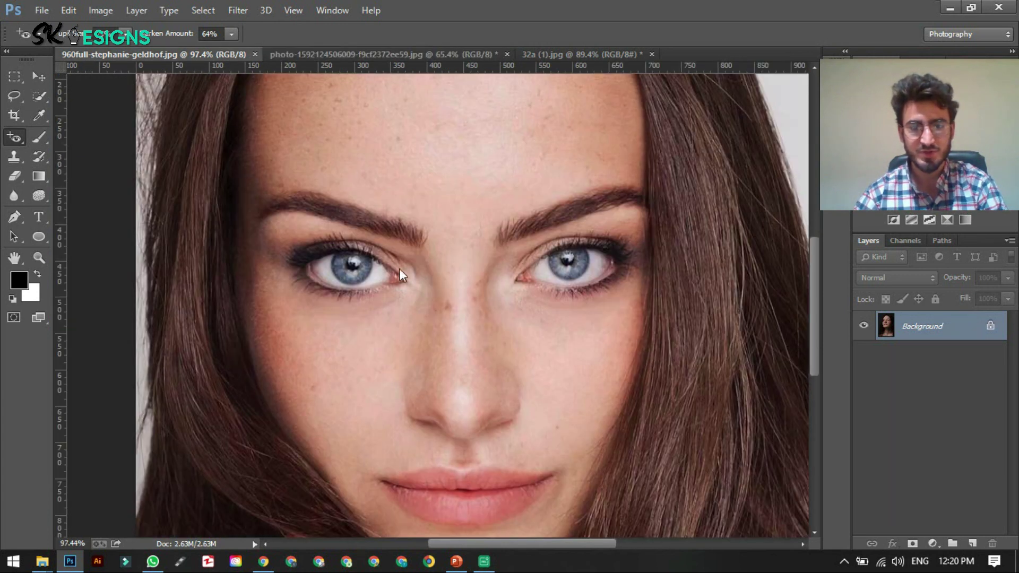
Heal the small blemishes on both sides of the woman's nose bridge with the content-aware Spot Healing Brush.
{"action": "right_click", "coordinate": [17, 132]}
{"action": "left_click", "coordinate": [64, 133]}
{"action": "scroll", "coordinate": [448, 311], "scroll_direction": "up", "scroll_amount": 2}
{"action": "left_click", "coordinate": [449, 310]}
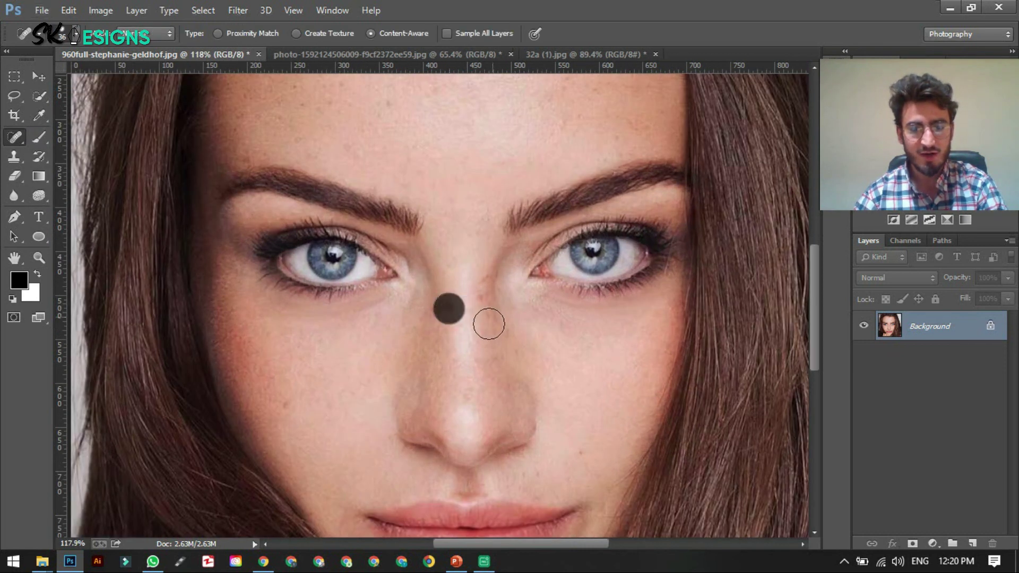
{"action": "left_click", "coordinate": [480, 302]}
{"action": "left_click", "coordinate": [488, 283]}
Heal the remaining small spots below the nostril and on both cheeks.
{"action": "left_click", "coordinate": [516, 456]}
{"action": "scroll", "coordinate": [337, 427], "scroll_direction": "down", "scroll_amount": 1}
{"action": "left_click", "coordinate": [284, 394]}
{"action": "left_click", "coordinate": [335, 395]}
{"action": "left_click", "coordinate": [585, 446]}
Heal the freckles and dark spots across both sides of the woman's forehead.
{"action": "scroll", "coordinate": [303, 86], "scroll_direction": "up", "scroll_amount": 5}
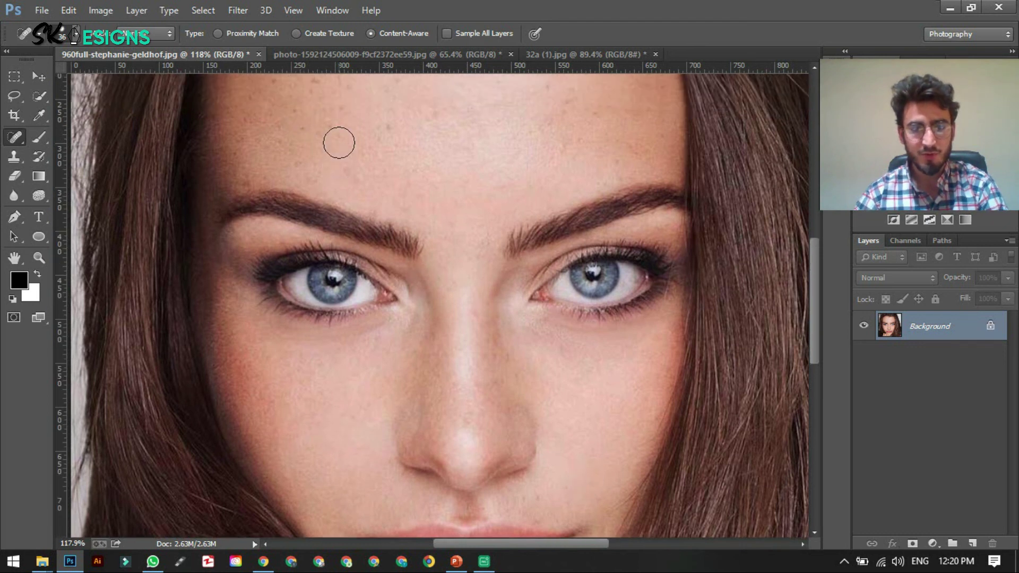
{"action": "scroll", "coordinate": [460, 206], "scroll_direction": "up", "scroll_amount": 2}
{"action": "left_click", "coordinate": [555, 193]}
{"action": "left_click", "coordinate": [572, 237]}
{"action": "mouse_move", "coordinate": [580, 230]}
{"action": "left_mouse_down"}
{"action": "mouse_move", "coordinate": [559, 257]}
{"action": "mouse_move", "coordinate": [453, 212]}
{"action": "left_mouse_up"}
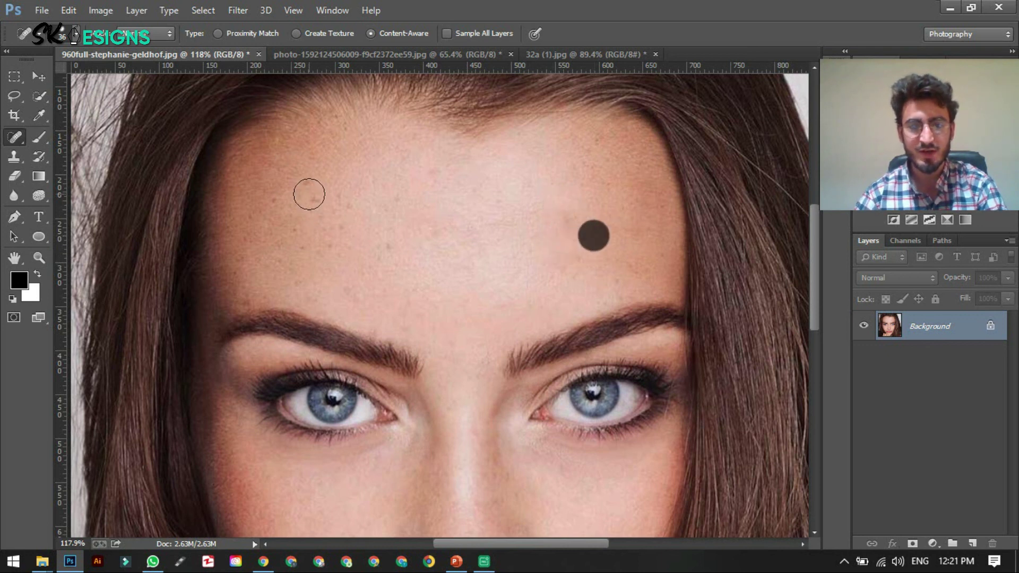
{"action": "left_click", "coordinate": [342, 201]}
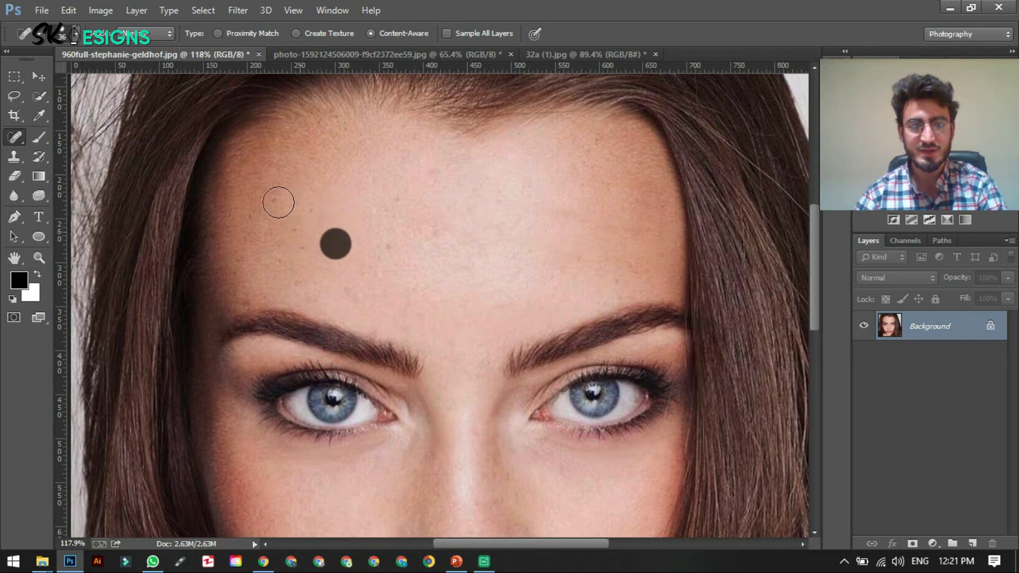
{"action": "left_click", "coordinate": [301, 233]}
{"action": "left_click_drag", "start_coordinate": [265, 247], "coordinate": [352, 247]}
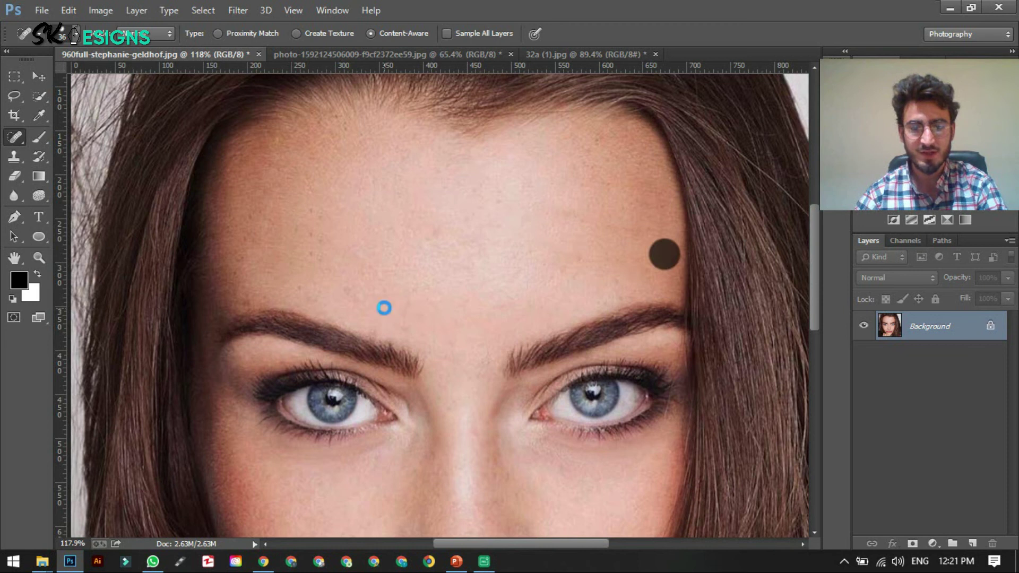
Review the retouched skin over the woman's whole face, from the forehead to the chin, at a reduced zoom.
{"action": "key", "text": "alt"}
{"action": "scroll", "coordinate": [383, 307], "scroll_direction": "down", "scroll_amount": 3}
{"action": "scroll", "coordinate": [383, 308], "scroll_direction": "down", "scroll_amount": 4}
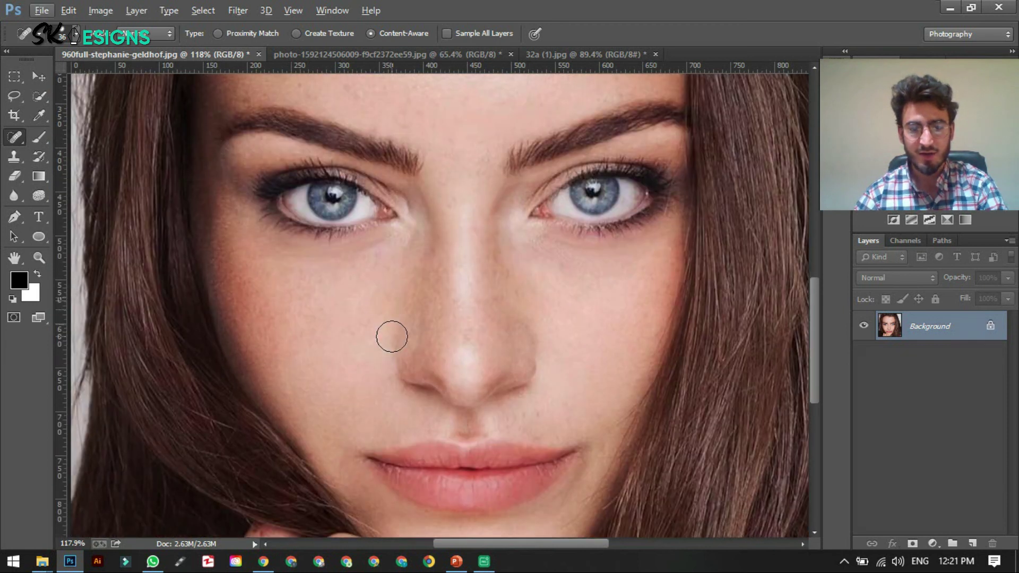
{"action": "scroll", "coordinate": [398, 348], "scroll_direction": "down", "scroll_amount": 3, "text": "alt"}
{"action": "key", "text": "alt"}
{"action": "scroll", "coordinate": [398, 351], "scroll_direction": "down", "scroll_amount": 1}
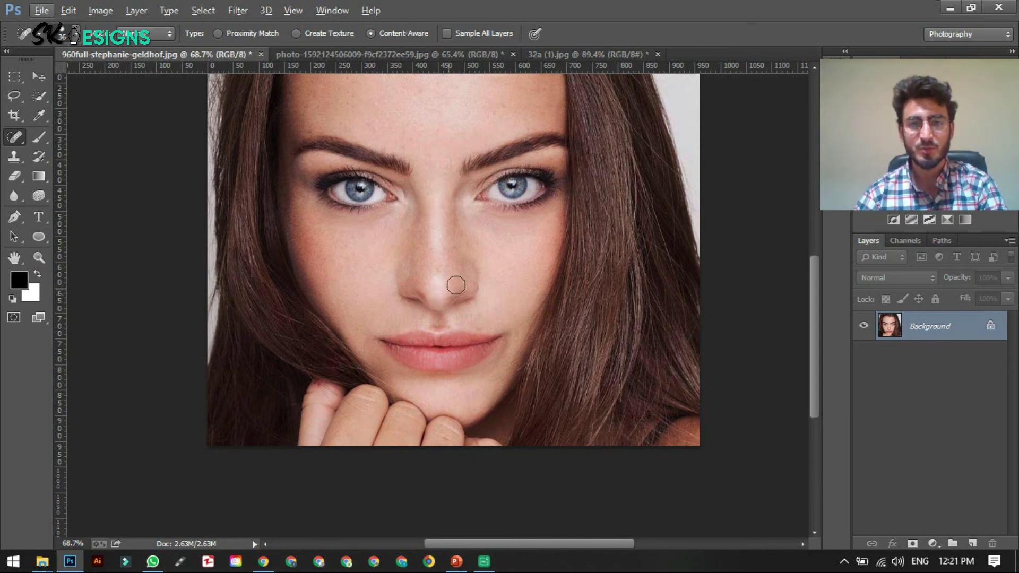
{"action": "scroll", "coordinate": [552, 257], "scroll_direction": "up", "scroll_amount": 2}
{"action": "scroll", "coordinate": [552, 261], "scroll_direction": "up", "scroll_amount": 2}
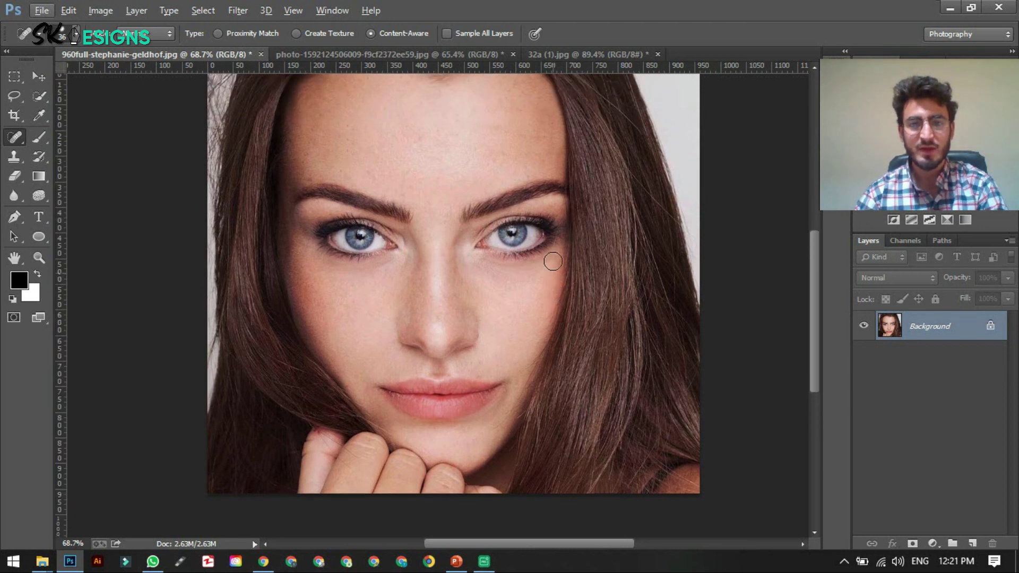